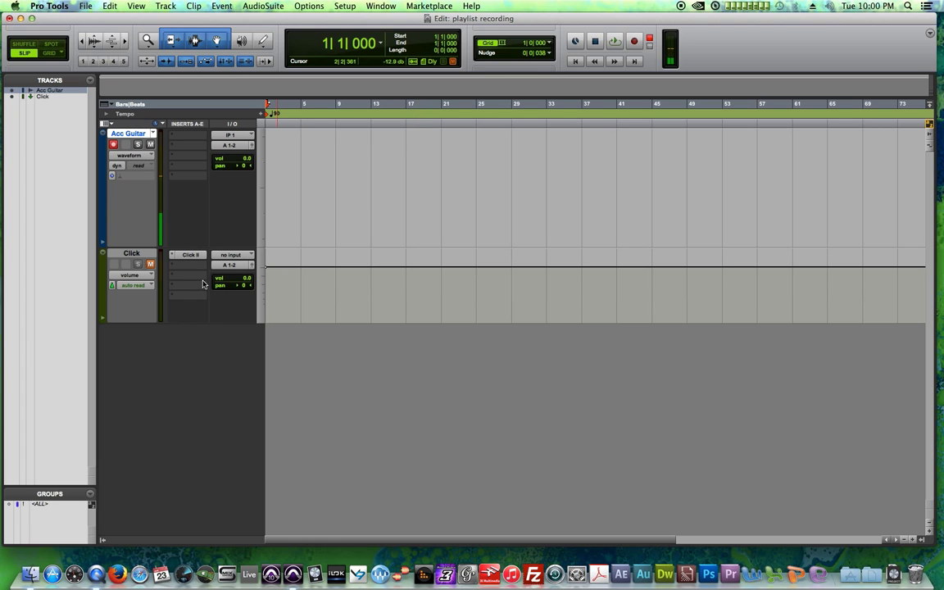
Step: Enlarge the Acc Guitar track and record a guitar take from bar 1 to about bar 16 with the click track unmuted
{"action": "left_click_drag", "start_coordinate": [182, 245], "coordinate": [185, 285]}
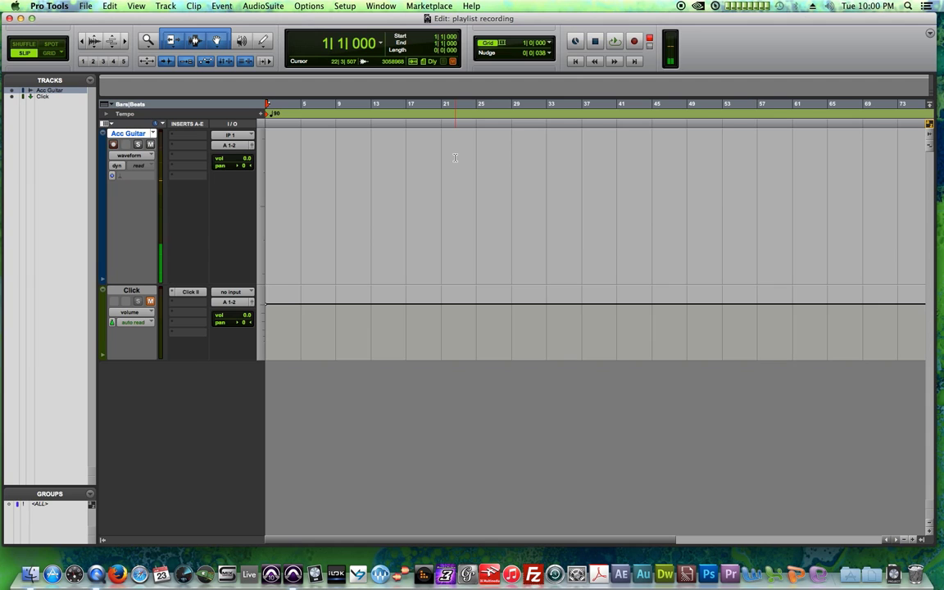
{"action": "key", "text": "super+space"}
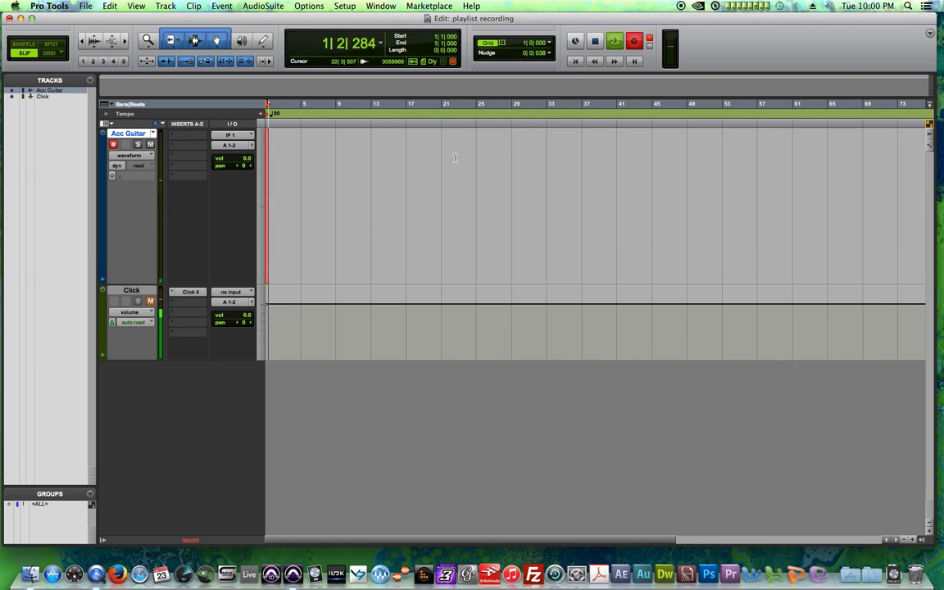
{"action": "key", "text": "space"}
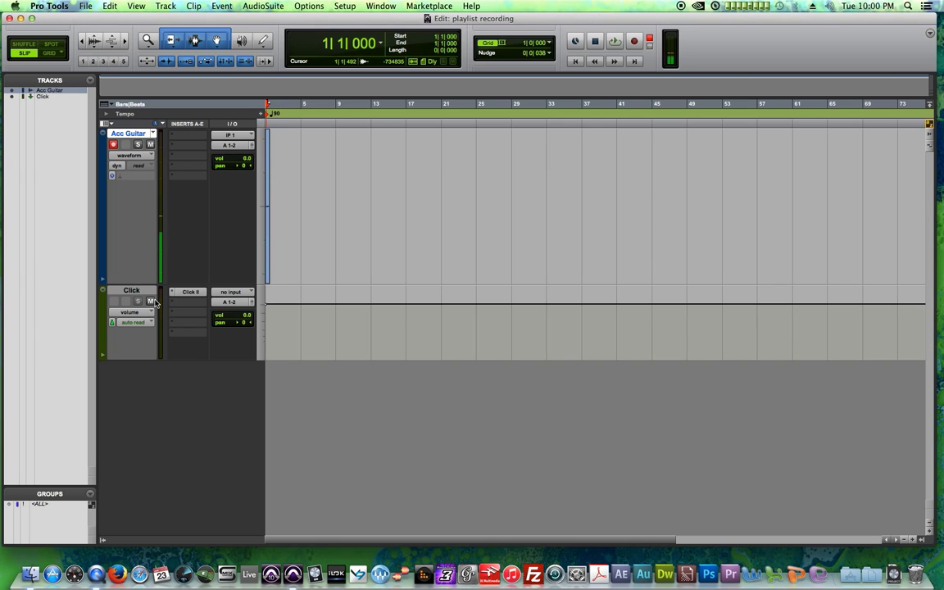
{"action": "key", "text": "super+space"}
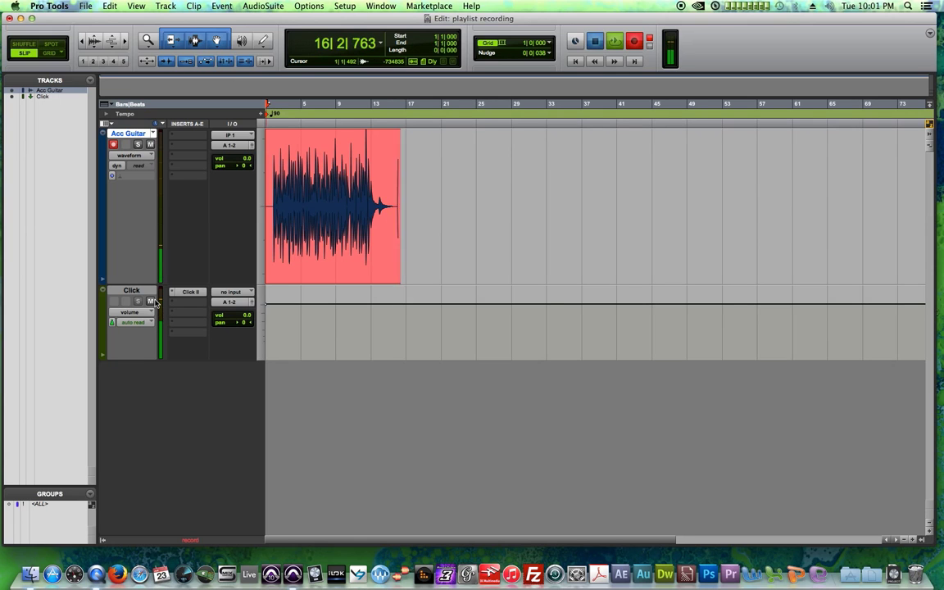
{"action": "key", "text": "space"}
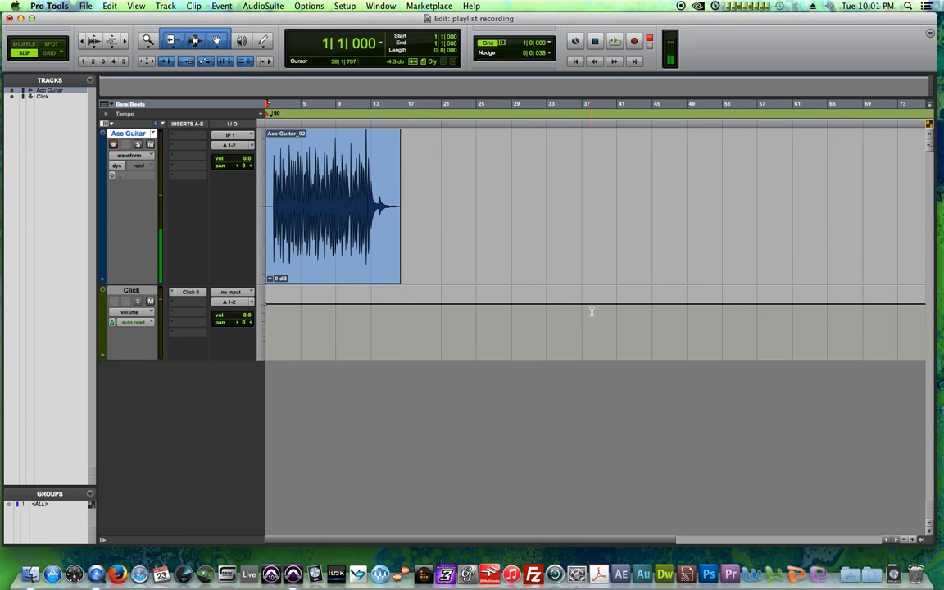
Step: Choose the Grabber tool and set the Acc Guitar track view to playlists
{"action": "key", "text": "t"}
{"action": "key", "text": "t"}
{"action": "key", "text": "t"}
{"action": "key", "text": "r"}
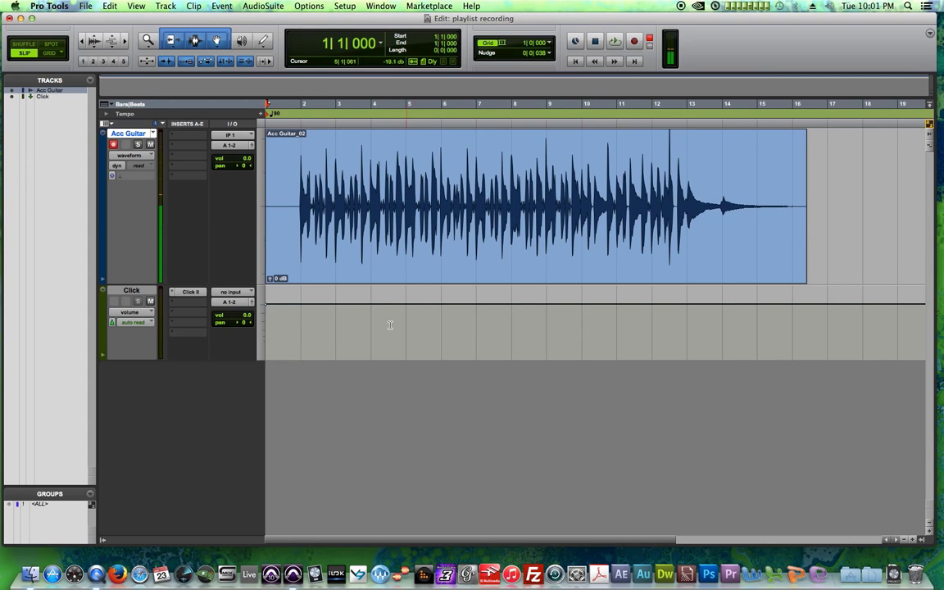
{"action": "left_click", "coordinate": [218, 40]}
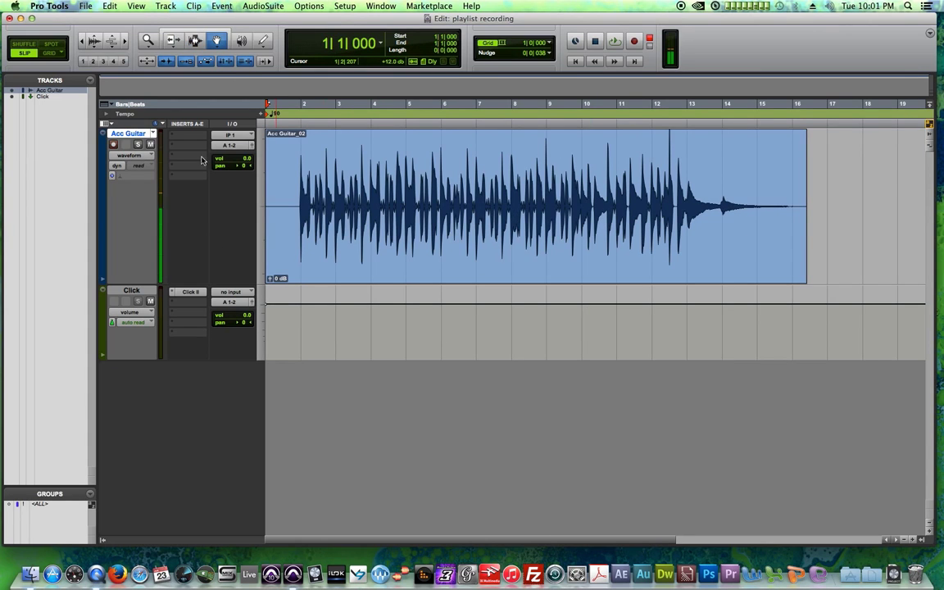
{"action": "left_click", "coordinate": [121, 156]}
{"action": "left_click", "coordinate": [121, 156]}
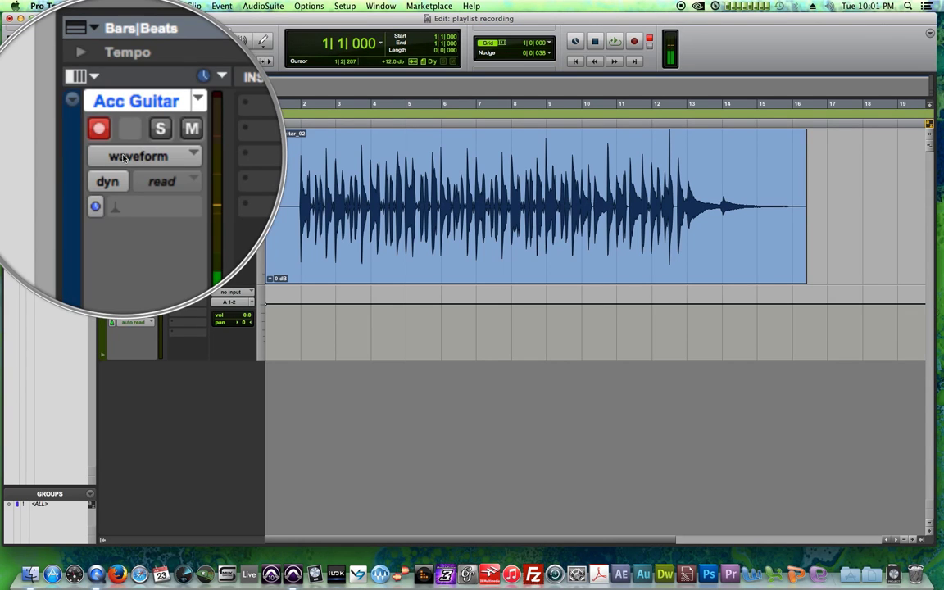
{"action": "left_click", "coordinate": [121, 156]}
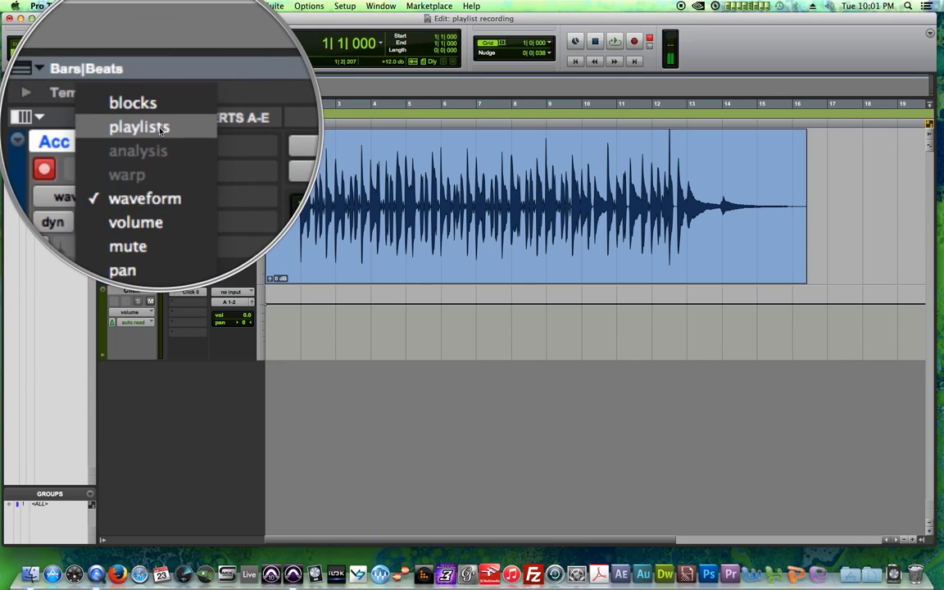
{"action": "left_click", "coordinate": [158, 129]}
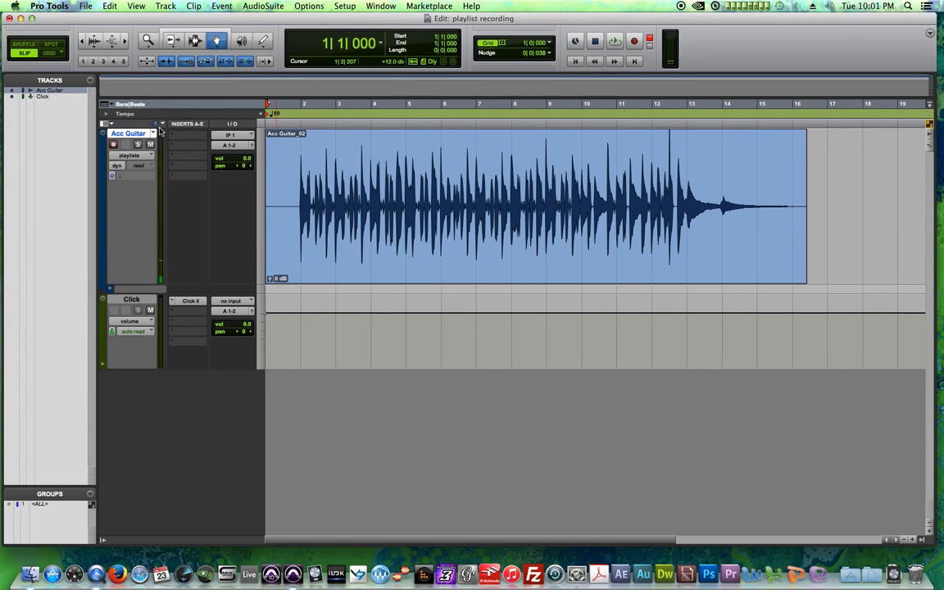
Step: Move the recorded guitar clip down into an alternate playlist lane, and undo the move
{"action": "left_click", "coordinate": [331, 209]}
{"action": "left_click_drag", "start_coordinate": [332, 210], "coordinate": [318, 293]}
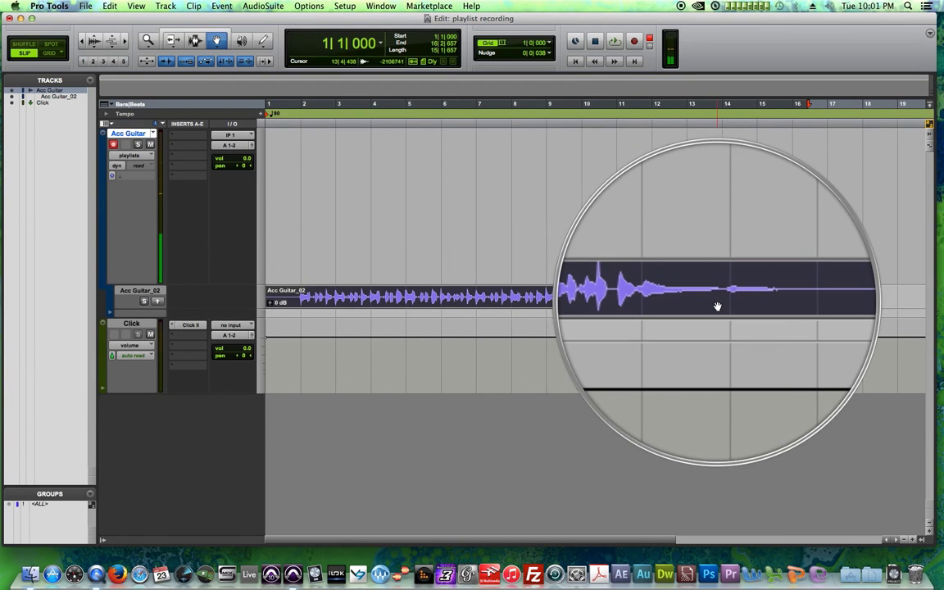
{"action": "key", "text": "super+z"}
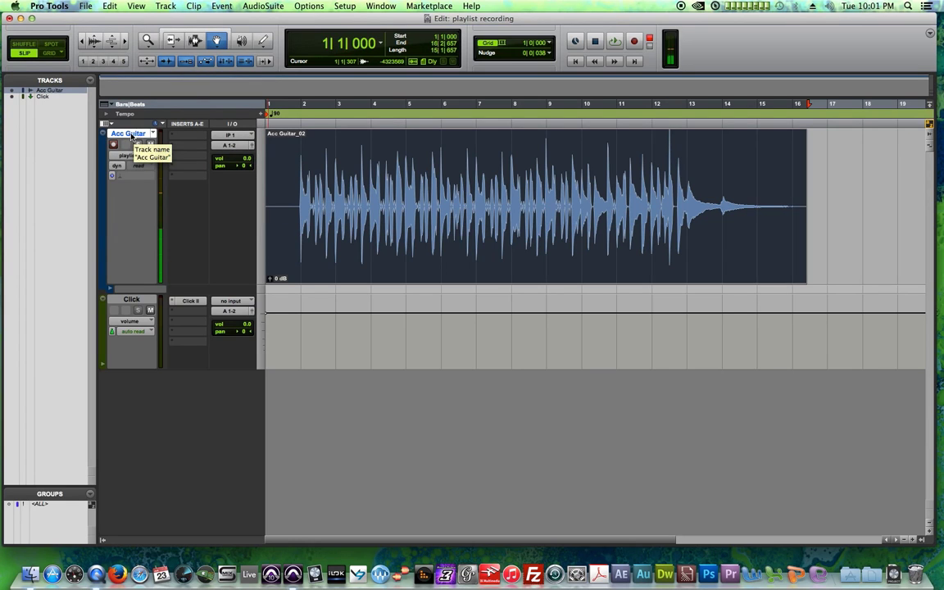
Step: Create a new playlist named Acc Guitar.01 on the guitar track and enlarge the alternate Acc Guitar lane
{"action": "key", "text": "ctrl+backslash"}
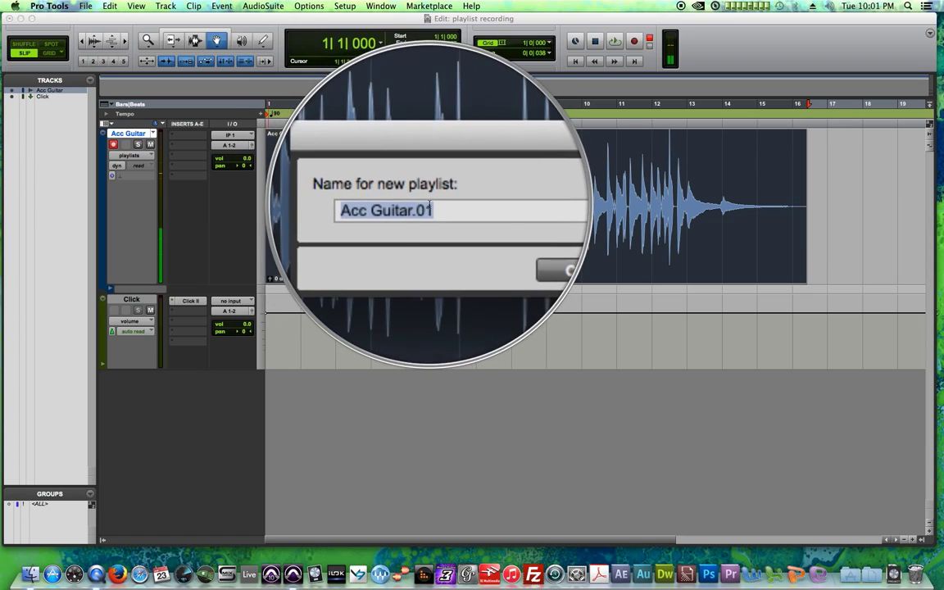
{"action": "key", "text": "Return"}
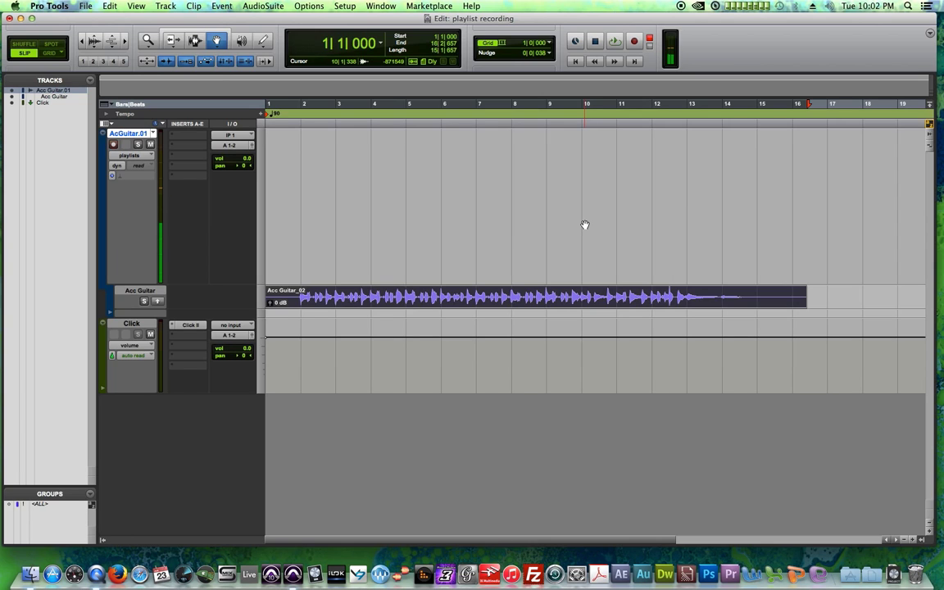
{"action": "left_click_drag", "start_coordinate": [231, 309], "coordinate": [238, 429]}
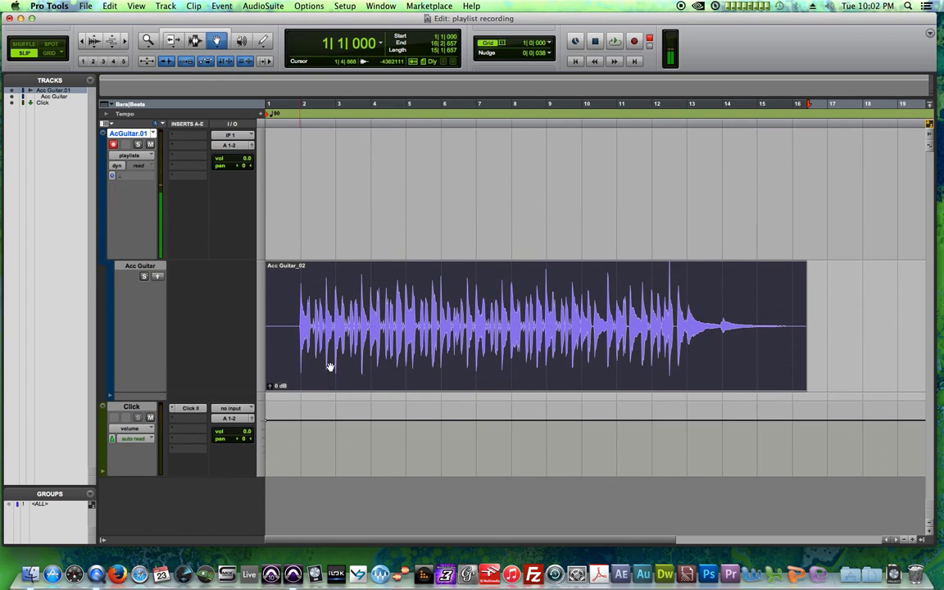
{"action": "left_click", "coordinate": [314, 230]}
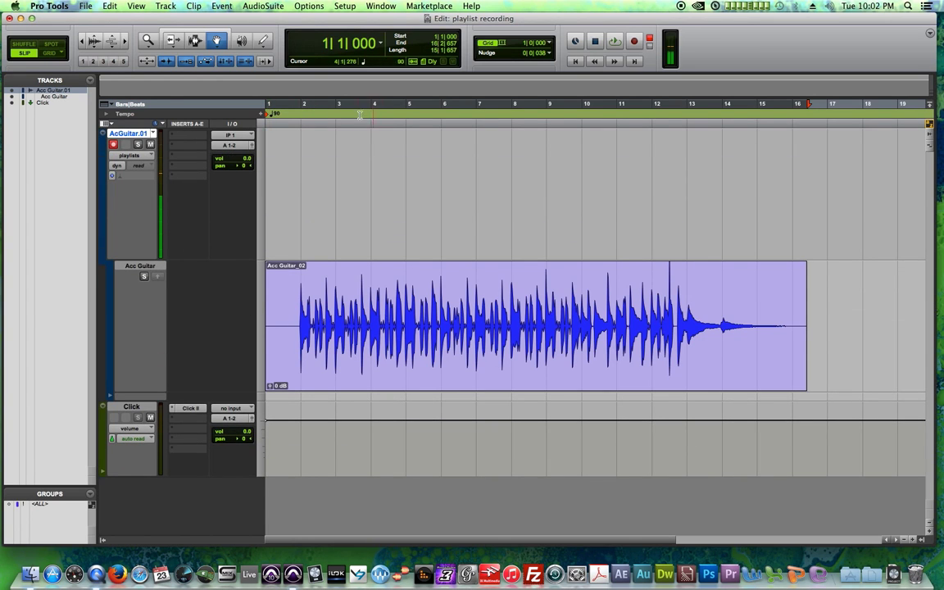
Step: Play from just before bar 3 with the empty main playlist, and again with the alternate Acc Guitar lane soloed
{"action": "left_click", "coordinate": [333, 104]}
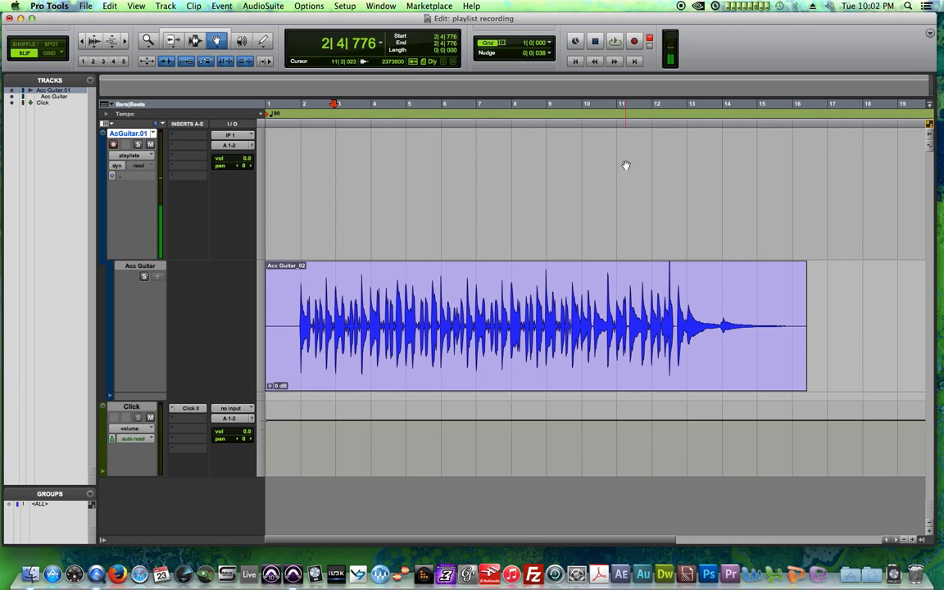
{"action": "key", "text": "space"}
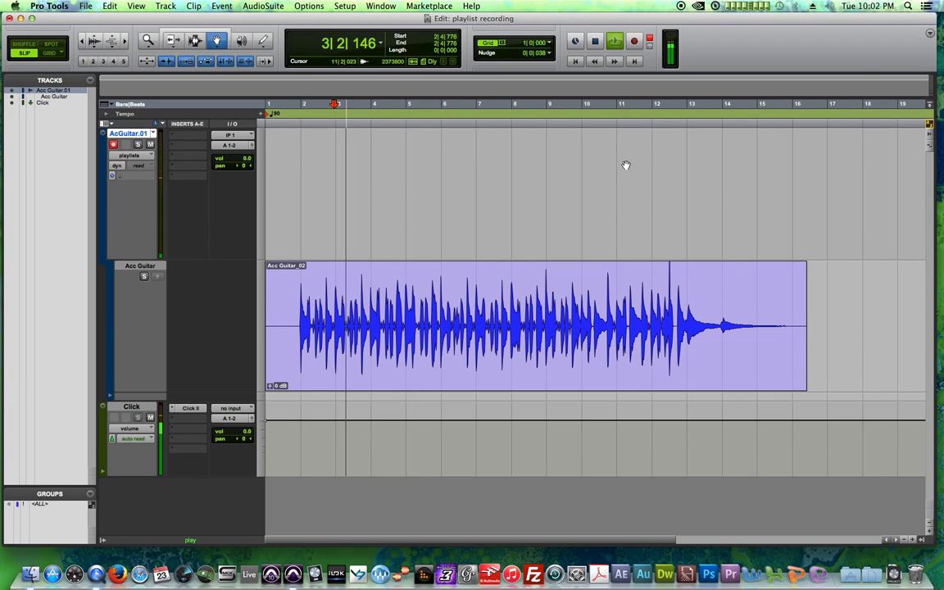
{"action": "key", "text": "space"}
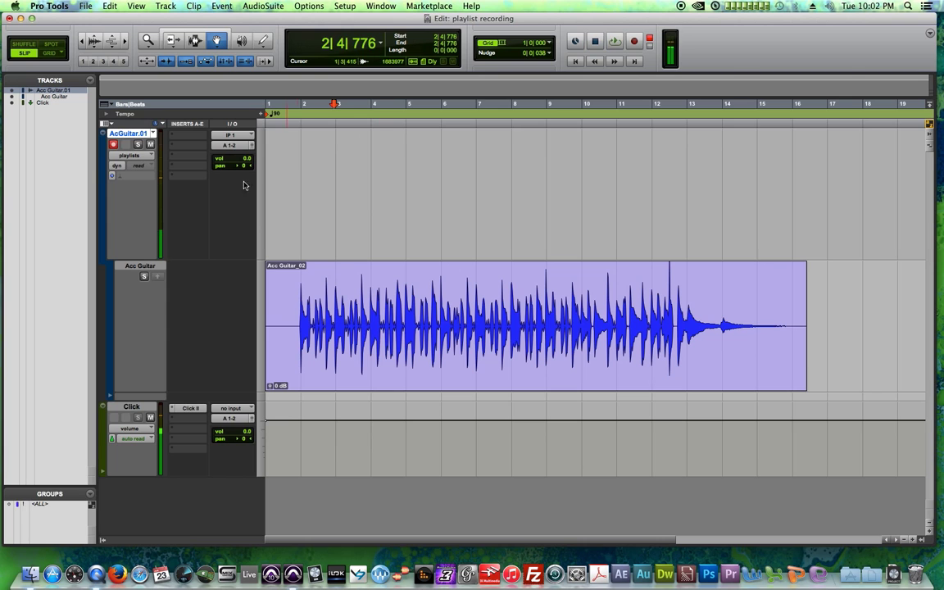
{"action": "left_click", "coordinate": [144, 278]}
{"action": "key", "text": "space"}
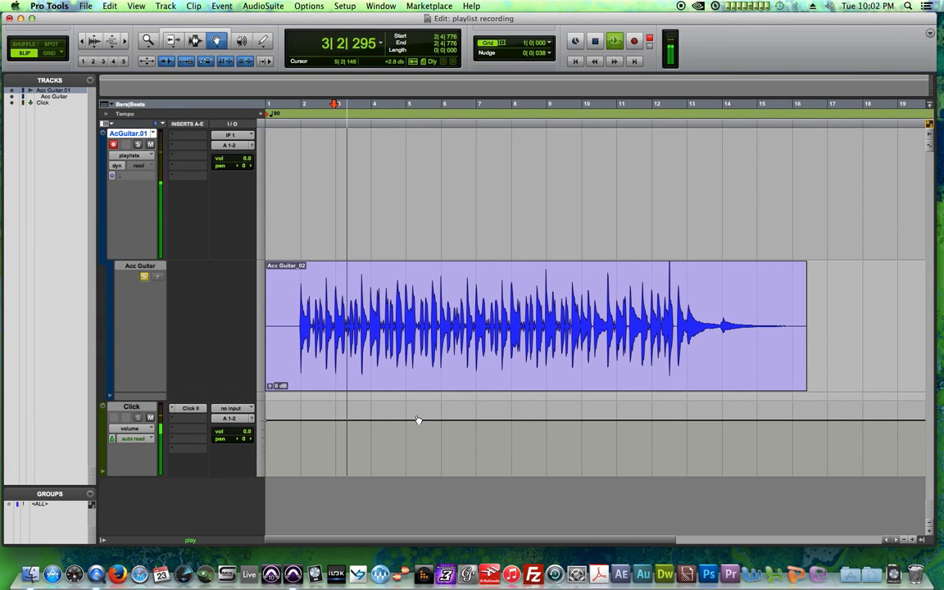
{"action": "key", "text": "space"}
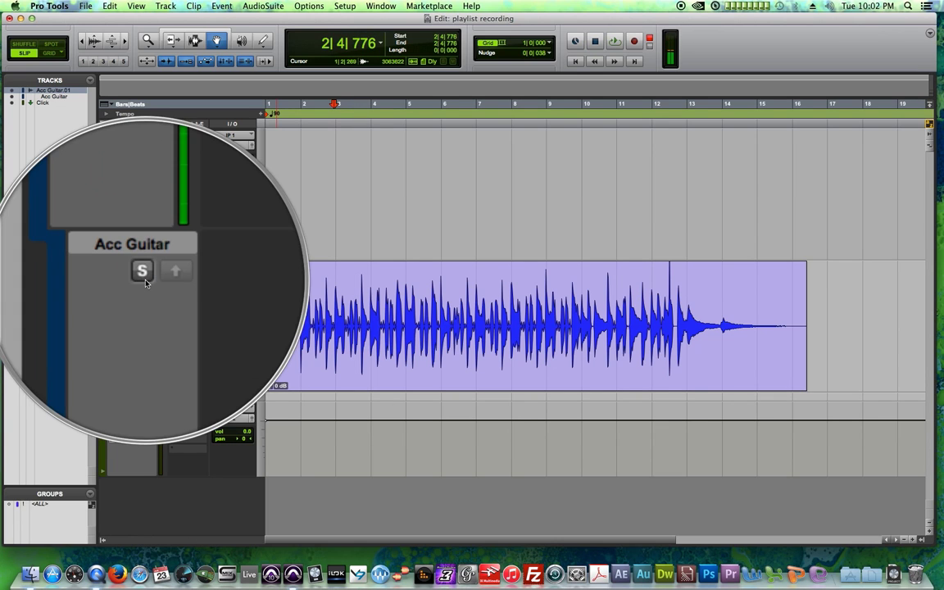
Step: Set the guitar track back to waveform view and record a take from bar 1 on the Acc Guitar.01 playlist
{"action": "left_click", "coordinate": [138, 155]}
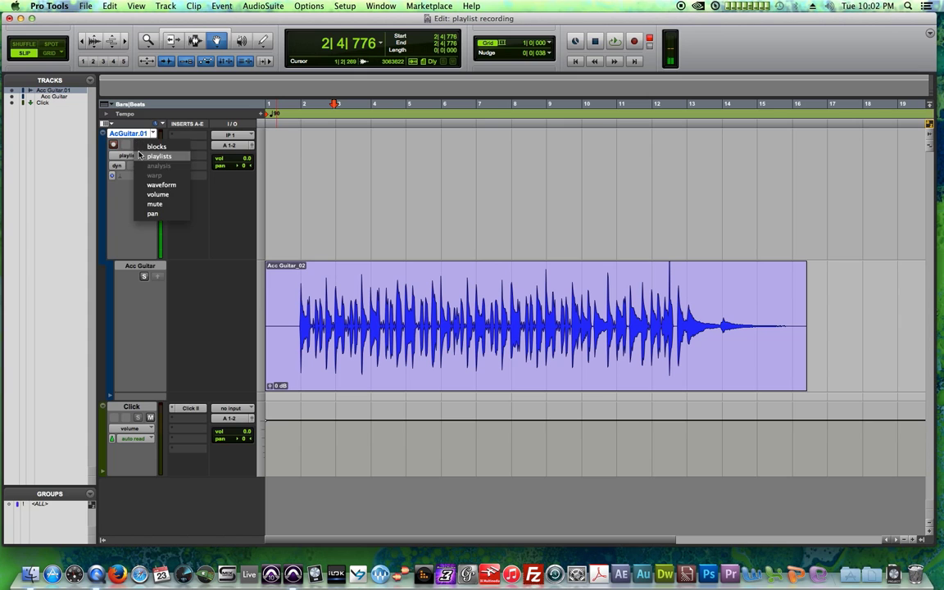
{"action": "left_click", "coordinate": [159, 185]}
{"action": "key", "text": "Return"}
{"action": "key", "text": "shift+r"}
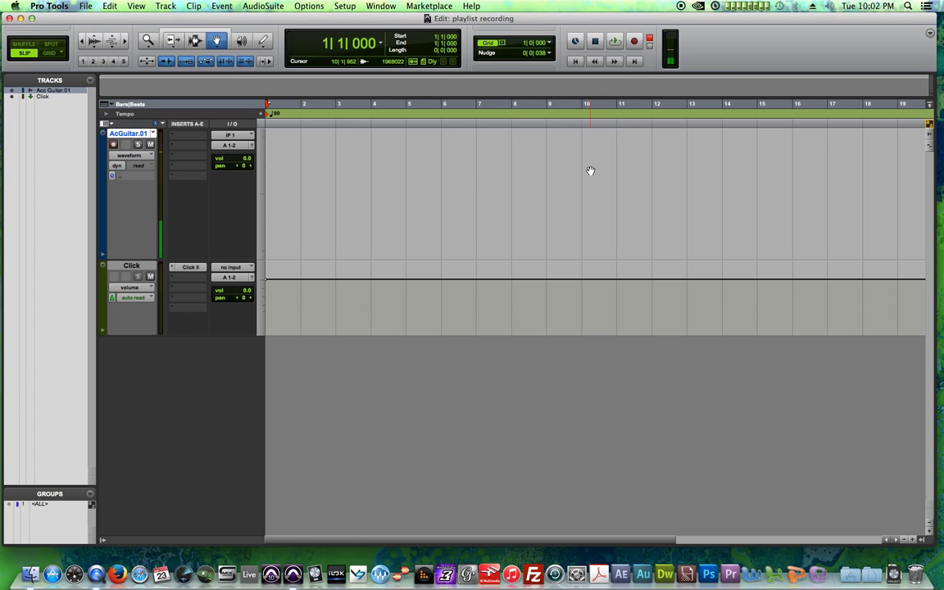
{"action": "key", "text": "super+space"}
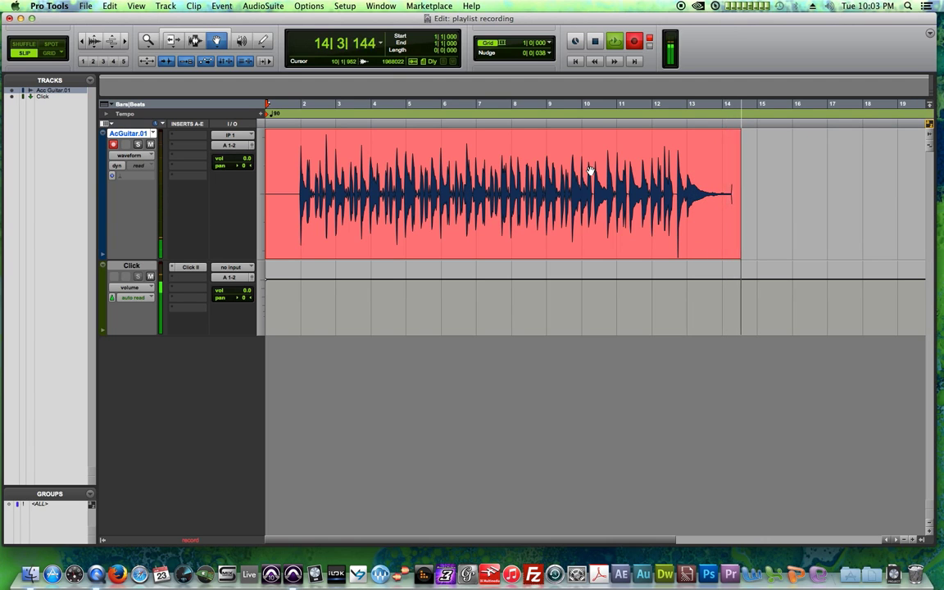
{"action": "key", "text": "space"}
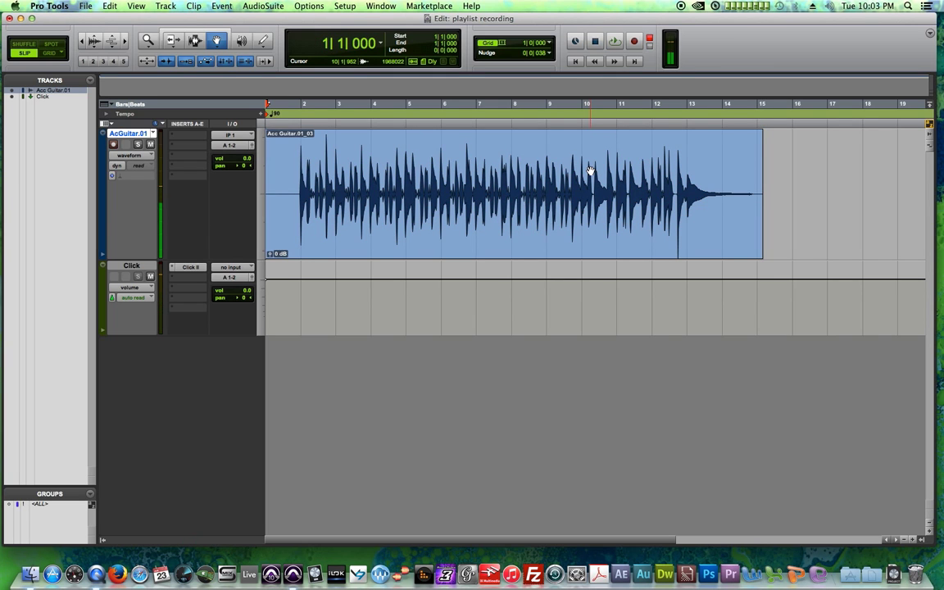
Step: Create the Acc Guitar.02 playlist and record another full guitar take on it from bar 1
{"action": "key", "text": "ctrl+backslash"}
{"action": "key", "text": "Return"}
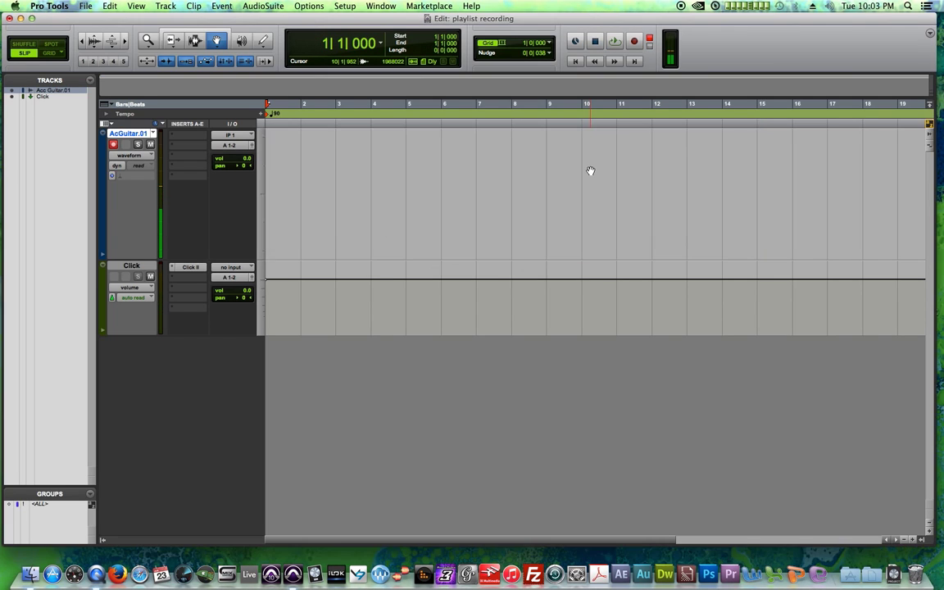
{"action": "key", "text": "ctrl+space"}
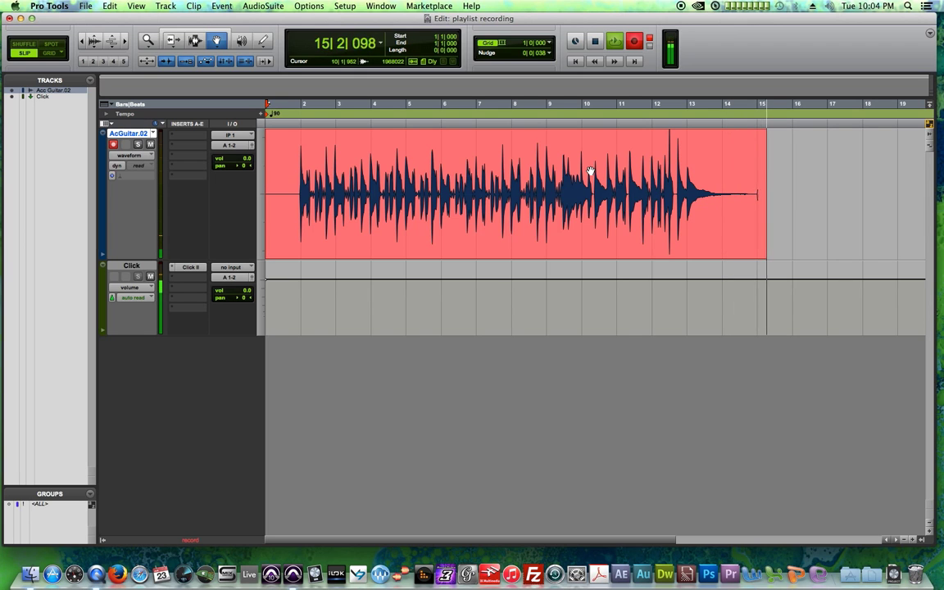
{"action": "key", "text": "space"}
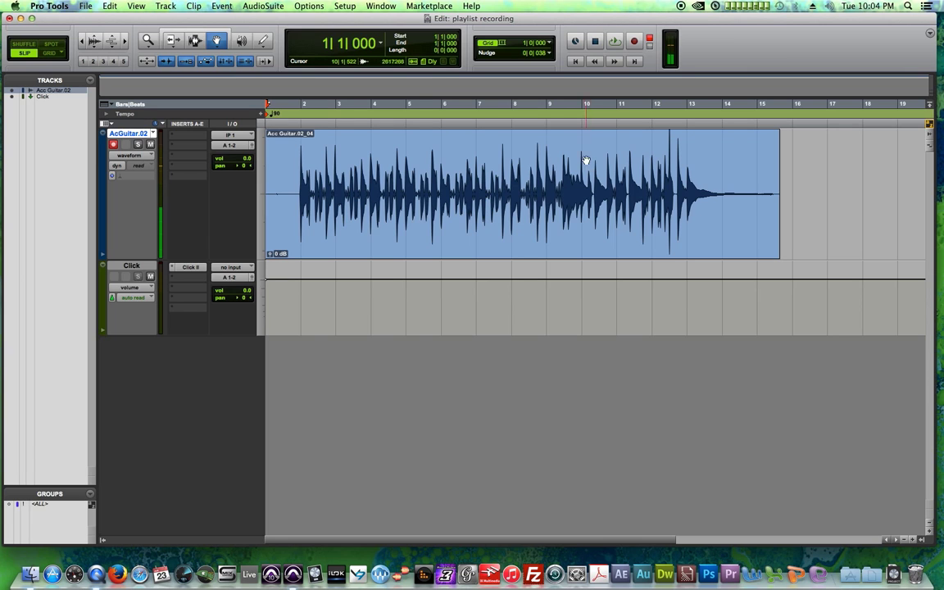
Step: Play back the Acc Guitar.02 take from just before bar 8 to check the passage around bar 9
{"action": "left_click", "coordinate": [508, 111]}
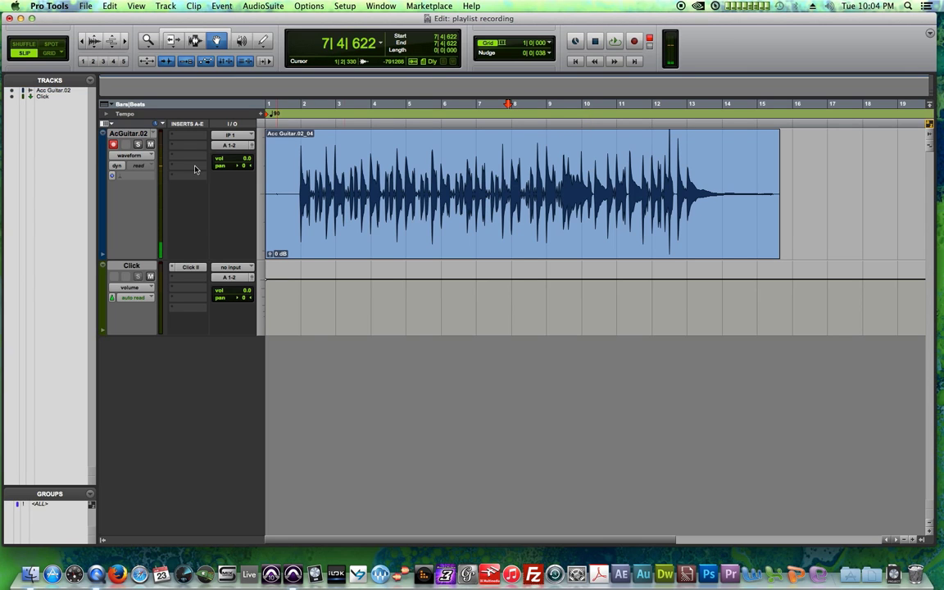
{"action": "key", "text": "space"}
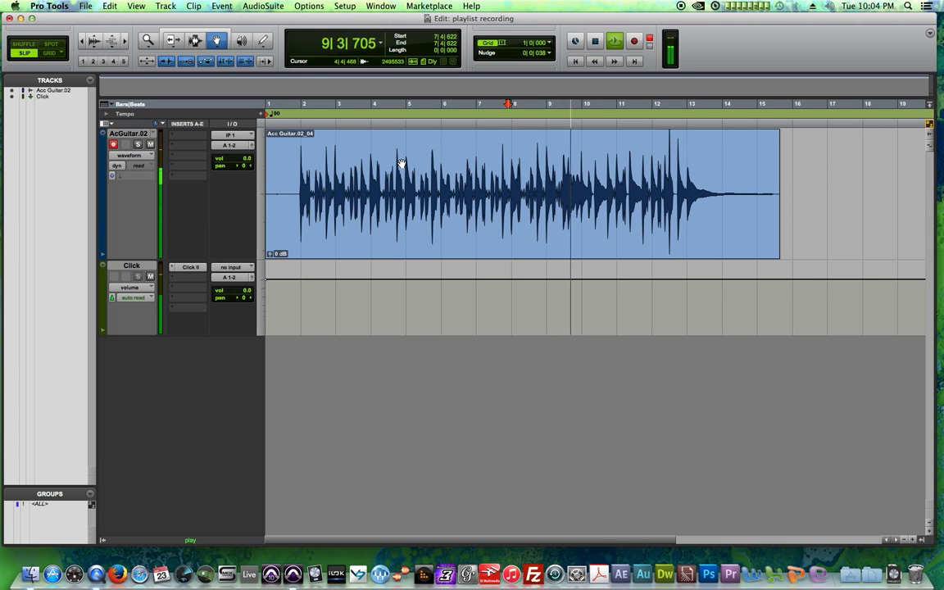
{"action": "key", "text": "space"}
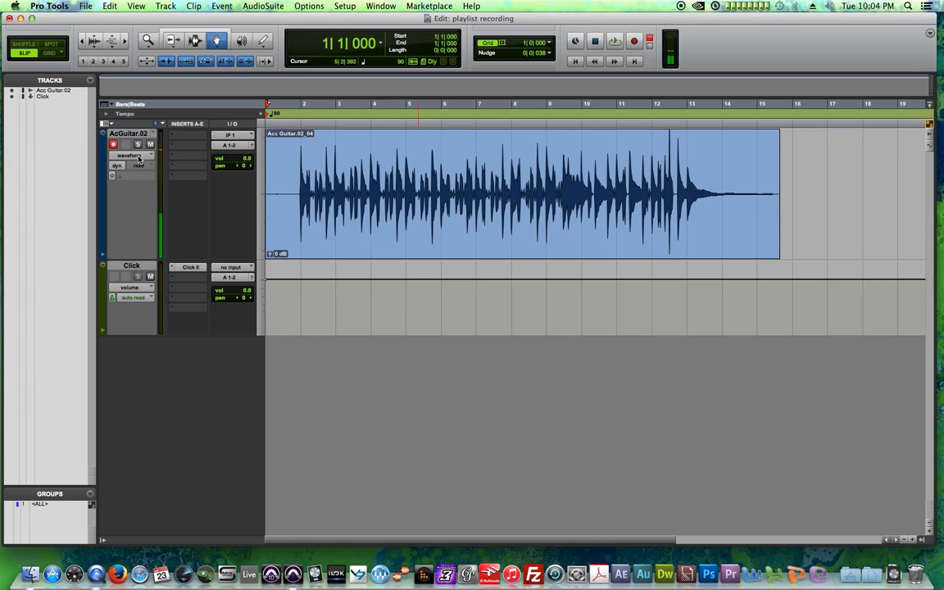
Step: Create the Acc Guitar.03 playlist and record a partial guitar take on it from about 8|1|276 to bar 16
{"action": "left_click", "coordinate": [135, 133]}
{"action": "key", "text": "ctrl+backslash"}
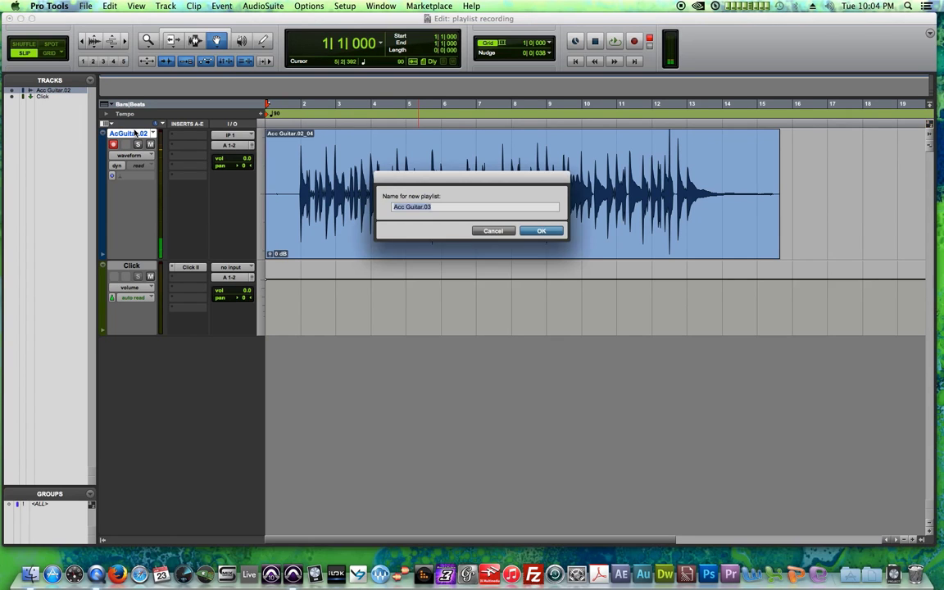
{"action": "key", "text": "Return"}
{"action": "left_click", "coordinate": [514, 107]}
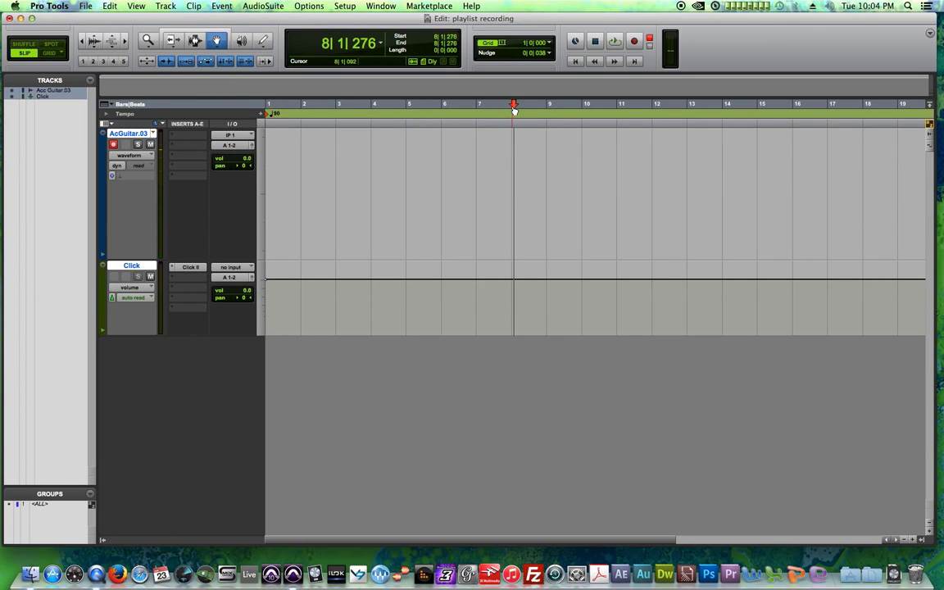
{"action": "key", "text": "super+space"}
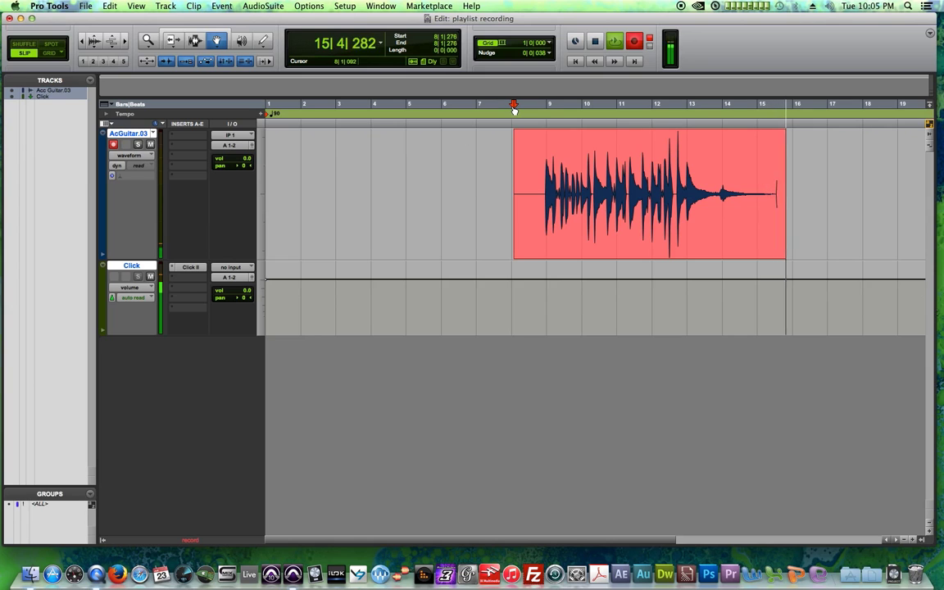
{"action": "key", "text": "space"}
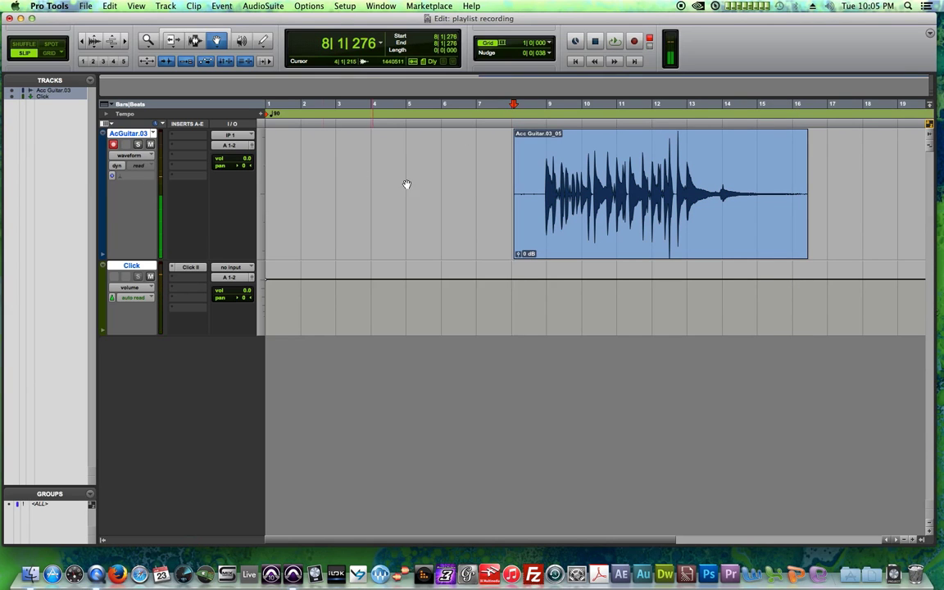
Step: Show all takes of the guitar track in playlists view and return the playhead to the session start
{"action": "left_click", "coordinate": [141, 156]}
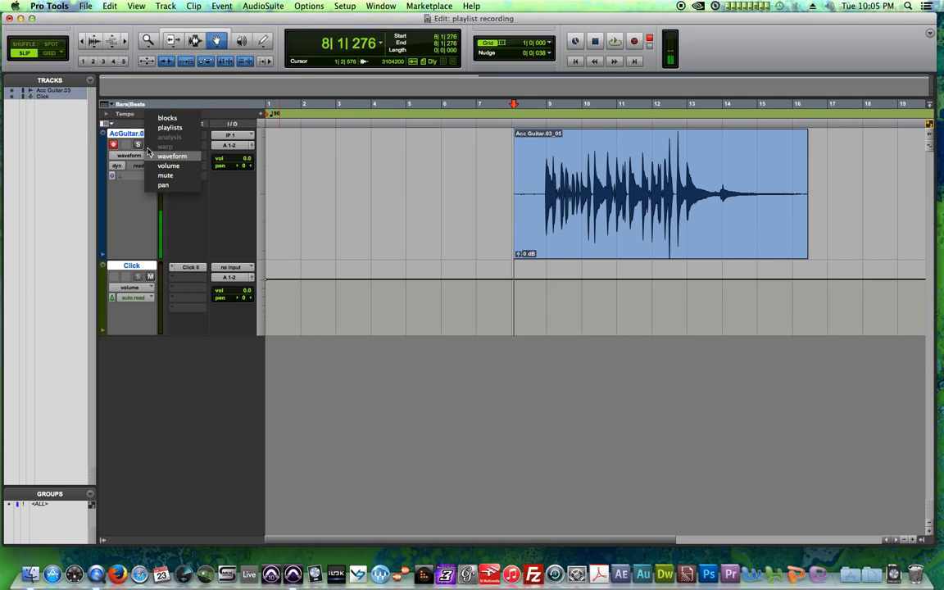
{"action": "left_click", "coordinate": [152, 127]}
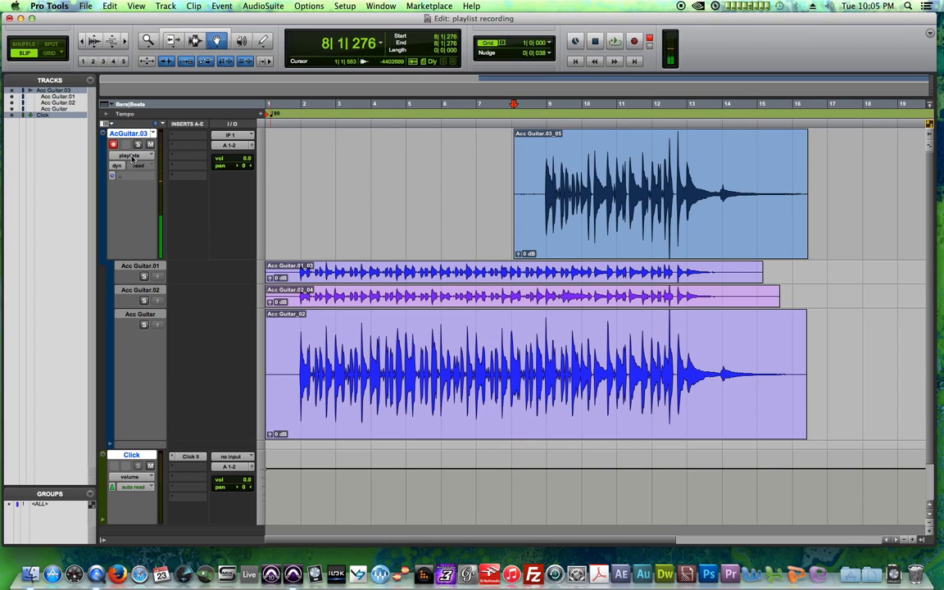
{"action": "key", "text": "F9"}
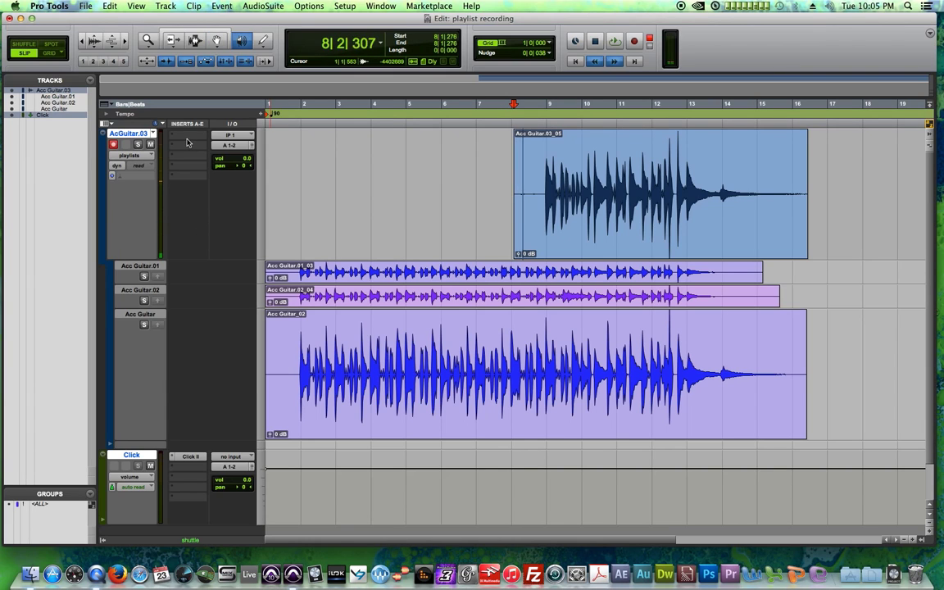
{"action": "key", "text": "F8"}
{"action": "key", "text": "space"}
{"action": "key", "text": "Return"}
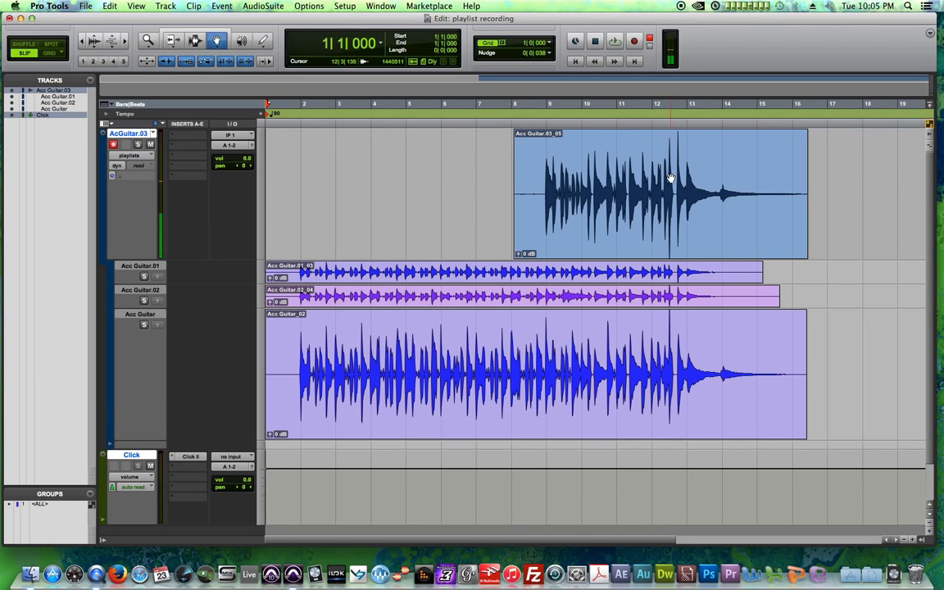
Step: Create the empty Acc Guitar.04 playlist for the comp and give all the guitar playlist lanes the same height
{"action": "key", "text": "ctrl+backslash"}
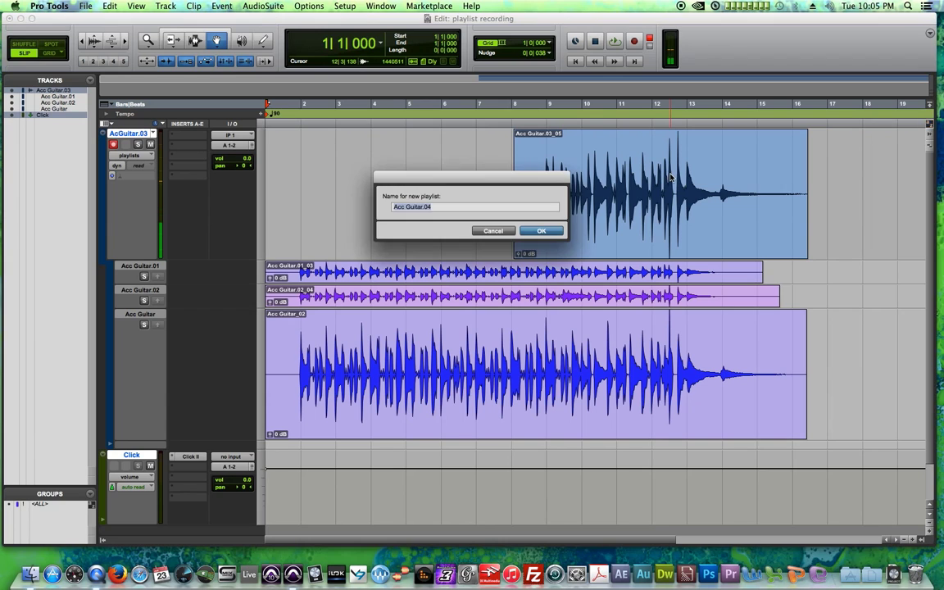
{"action": "key", "text": "Return"}
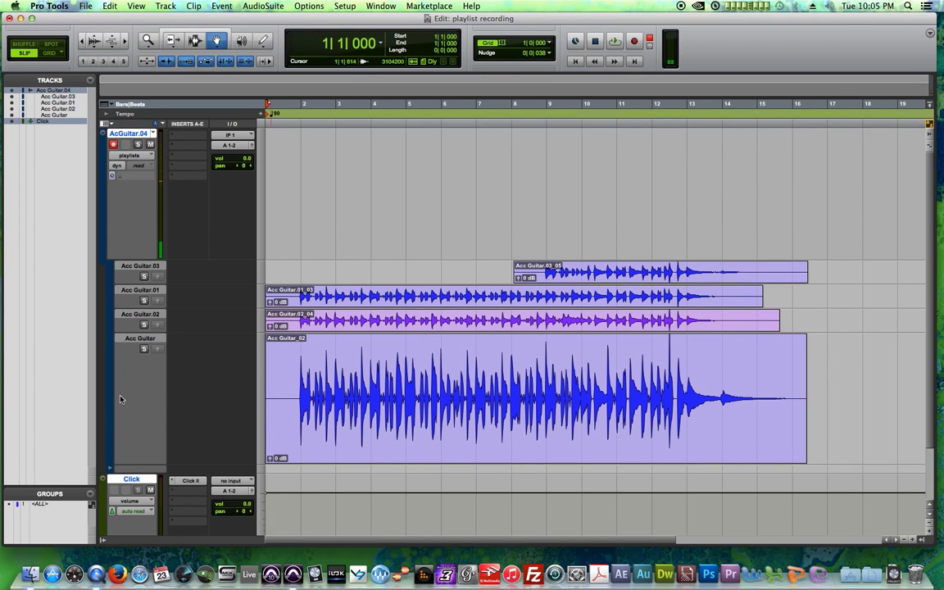
{"action": "left_click_drag", "start_coordinate": [144, 465], "coordinate": [145, 351]}
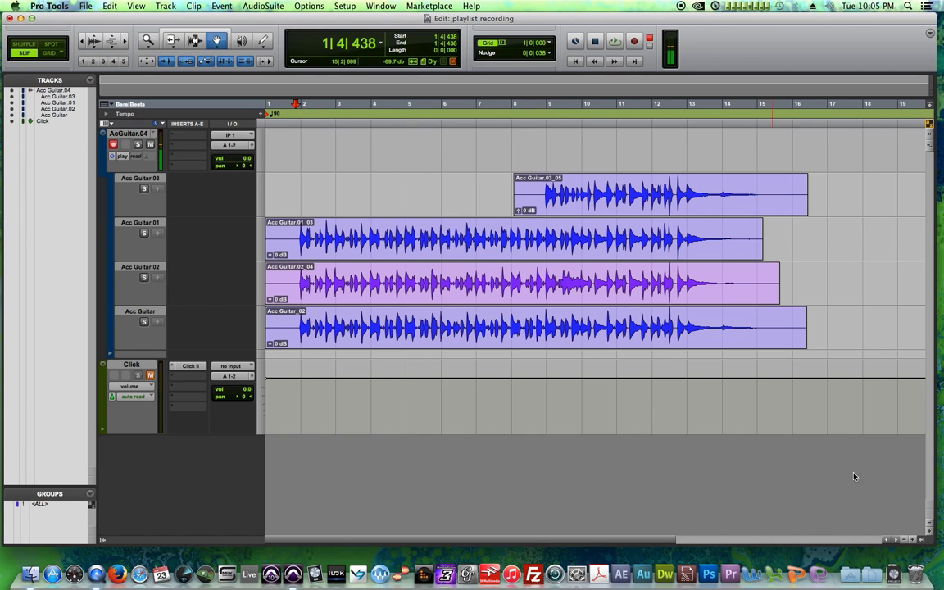
{"action": "left_click", "coordinate": [929, 533]}
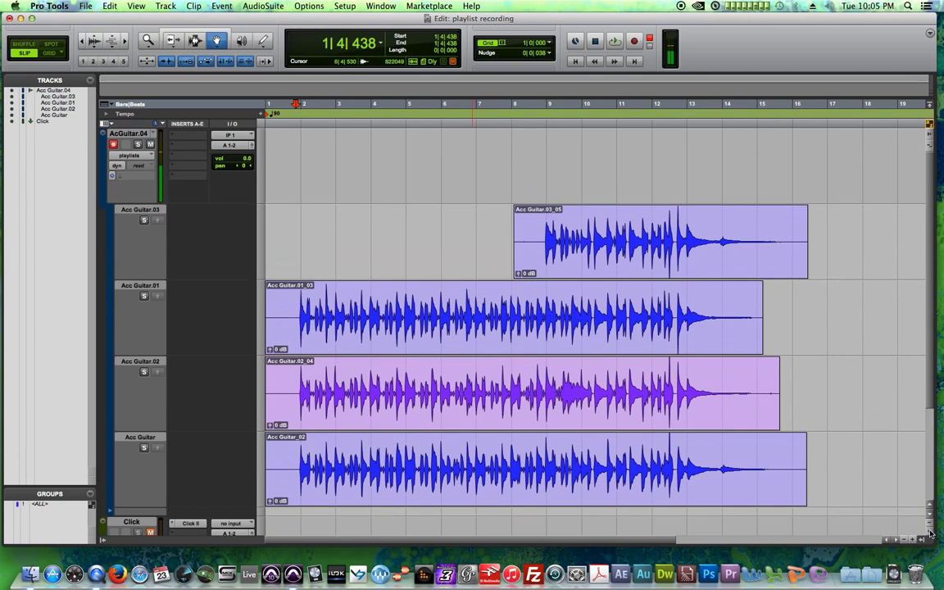
Step: Select from about 1|4|868 to 5|4|837 on the Acc Guitar playlist, solo that lane and play the passage
{"action": "left_click", "coordinate": [916, 541]}
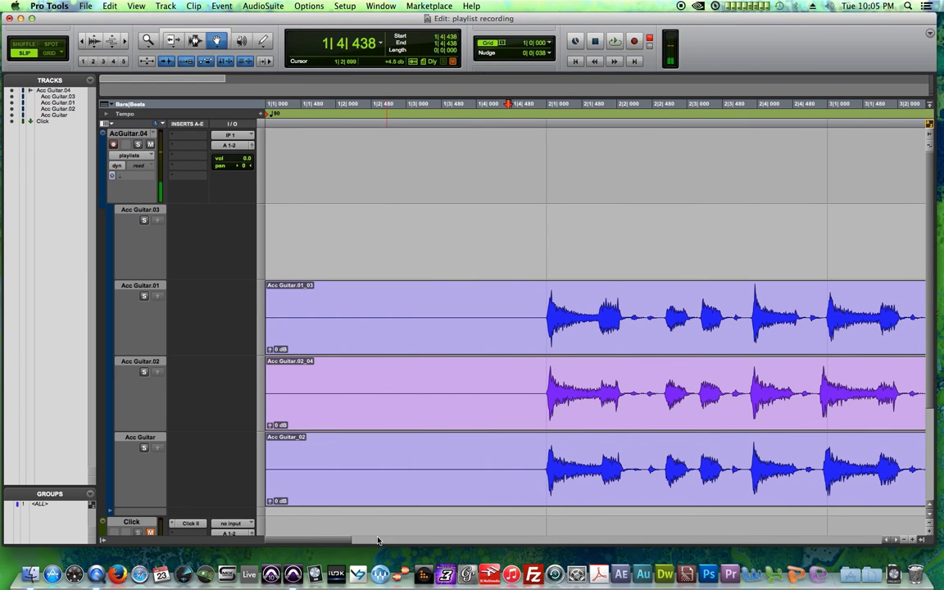
{"action": "left_click_drag", "start_coordinate": [346, 542], "coordinate": [370, 547]}
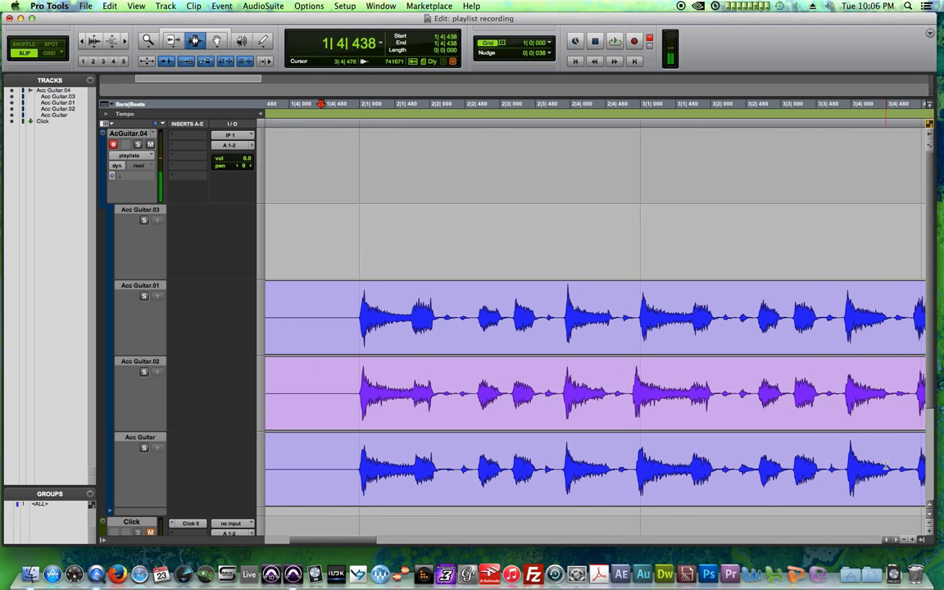
{"action": "key", "text": "super+bracketright"}
{"action": "key", "text": "super+bracketleft"}
{"action": "key", "text": "super+bracketleft"}
{"action": "key", "text": "super+bracketleft"}
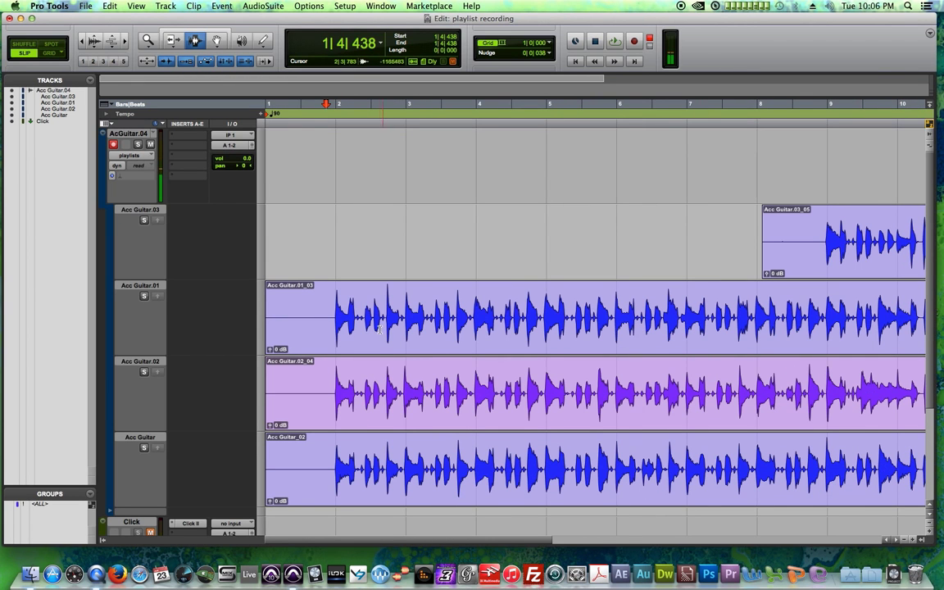
{"action": "left_click_drag", "start_coordinate": [327, 447], "coordinate": [604, 499]}
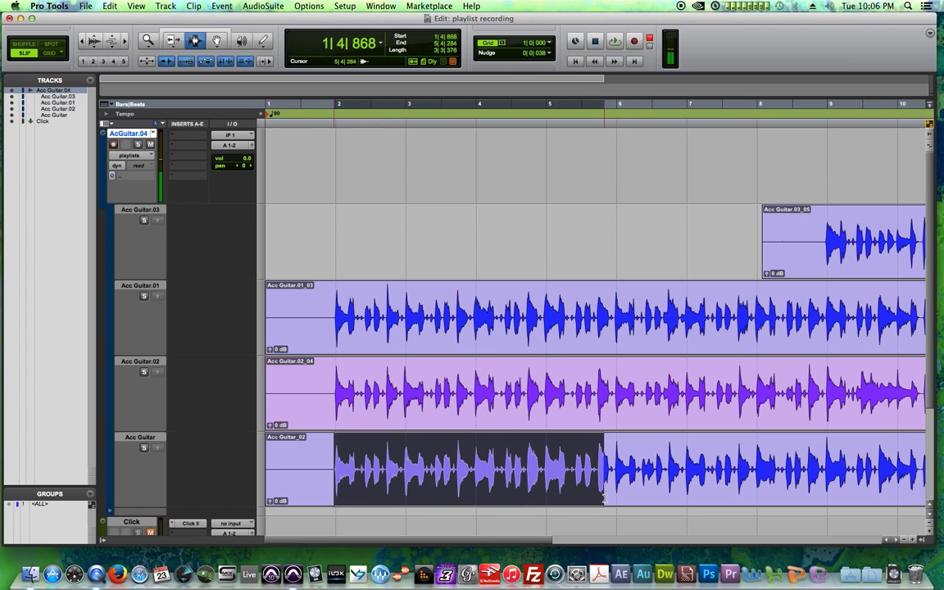
{"action": "left_click", "coordinate": [144, 448]}
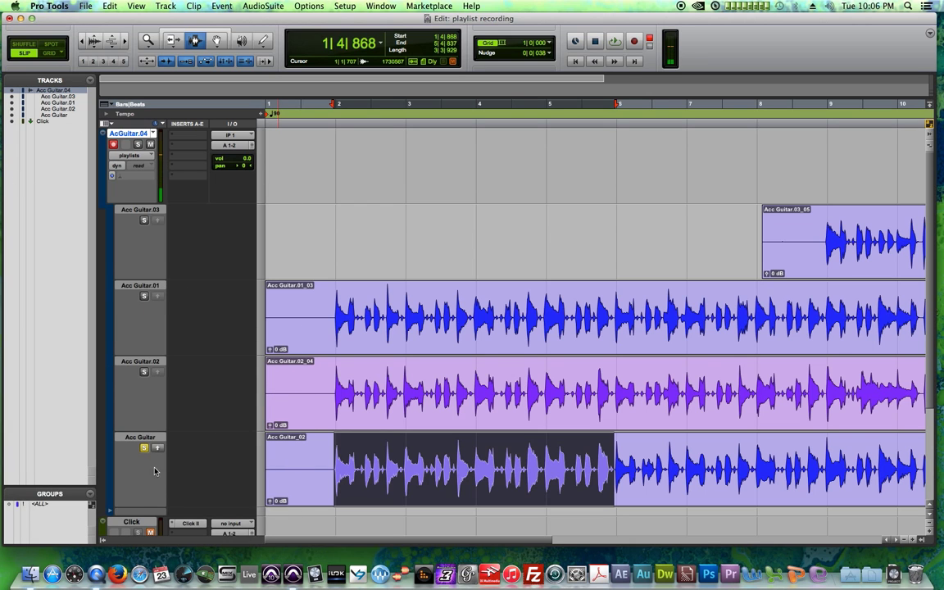
{"action": "key", "text": "space"}
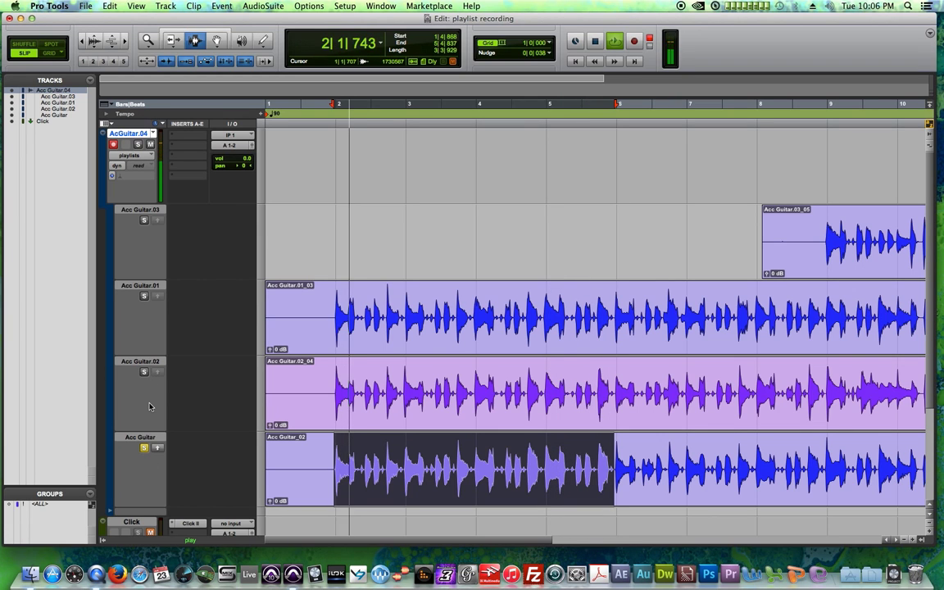
{"action": "key", "text": "space"}
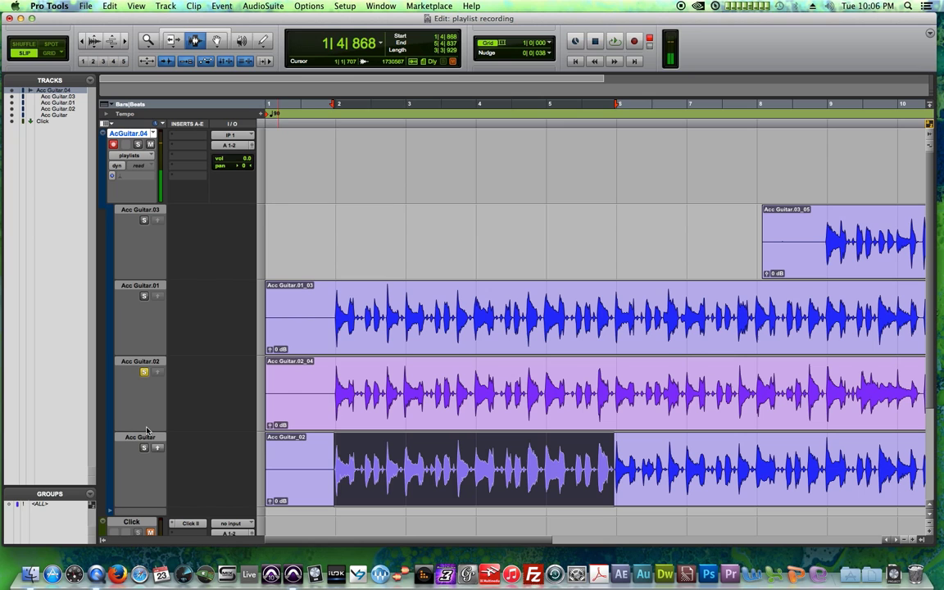
Step: Audition the same passage with Acc Guitar.02 soloed, marking bars 2 to 3 there and bars 4 to 5 on Acc Guitar
{"action": "key", "text": "space"}
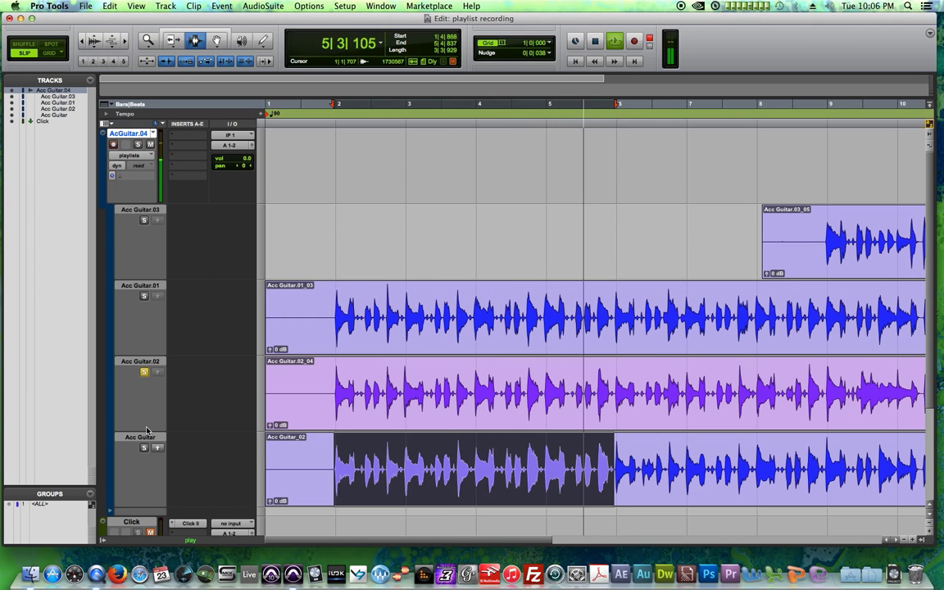
{"action": "key", "text": "space"}
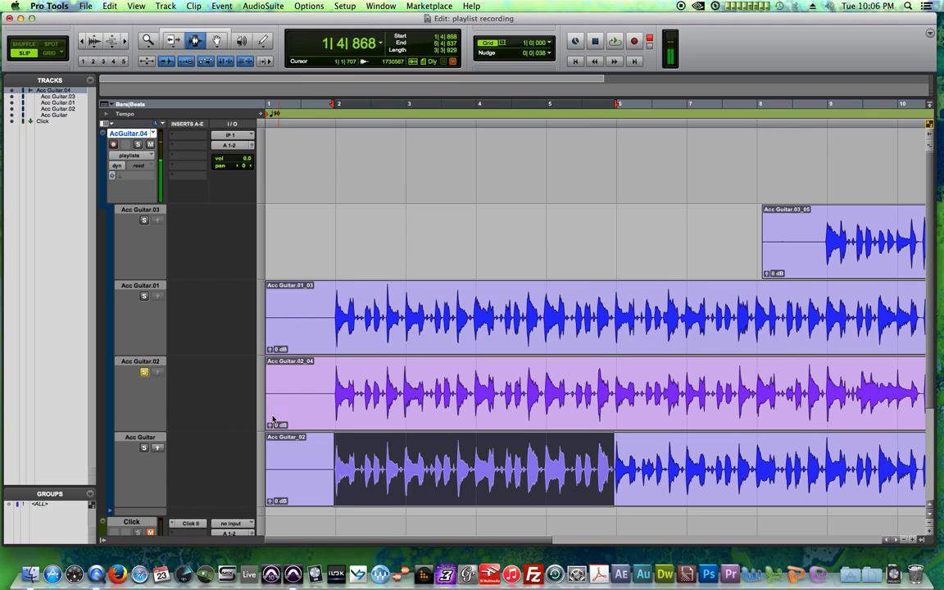
{"action": "left_click_drag", "start_coordinate": [338, 381], "coordinate": [475, 399]}
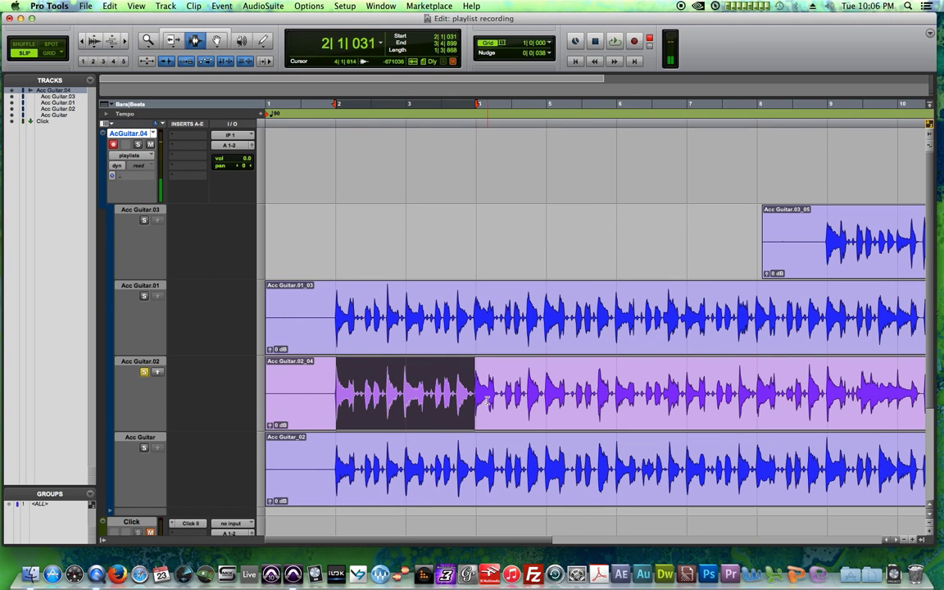
{"action": "left_click_drag", "start_coordinate": [475, 467], "coordinate": [594, 469]}
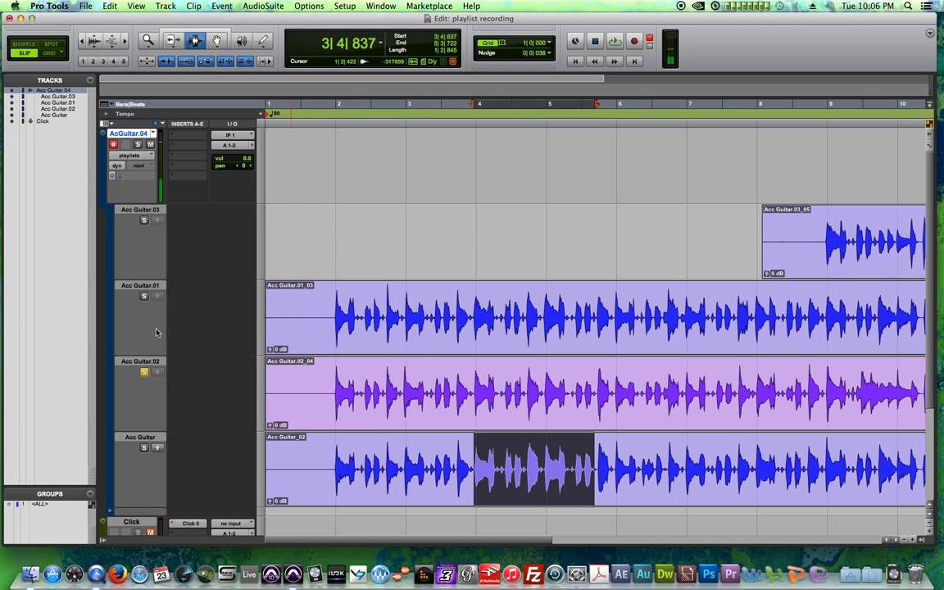
Step: Solo the Acc Guitar.01 playlist and play its passage from about 1|4|530 to 5|4|868
{"action": "left_click", "coordinate": [328, 316]}
{"action": "left_click", "coordinate": [286, 316]}
{"action": "left_click", "coordinate": [361, 318]}
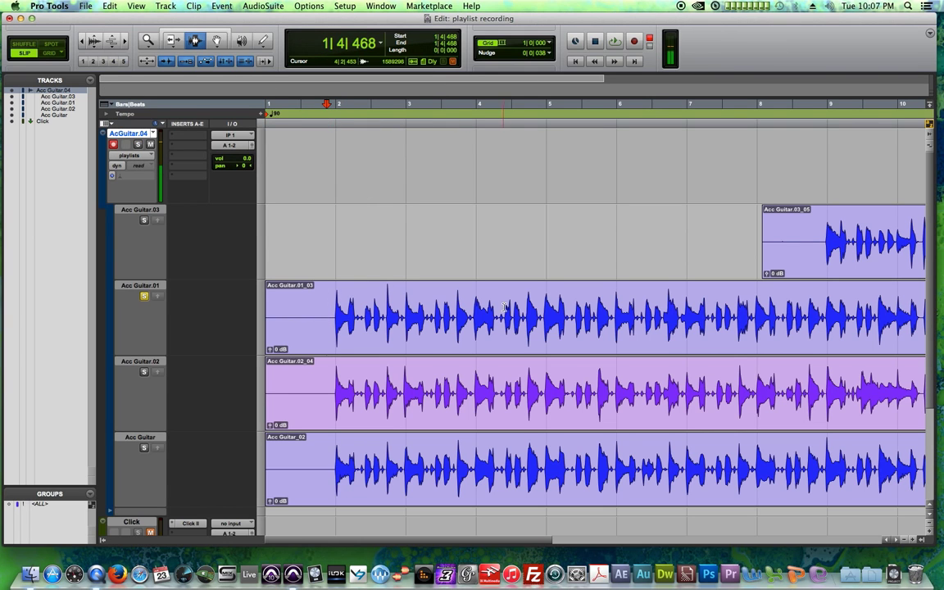
{"action": "left_click_drag", "start_coordinate": [426, 295], "coordinate": [322, 324]}
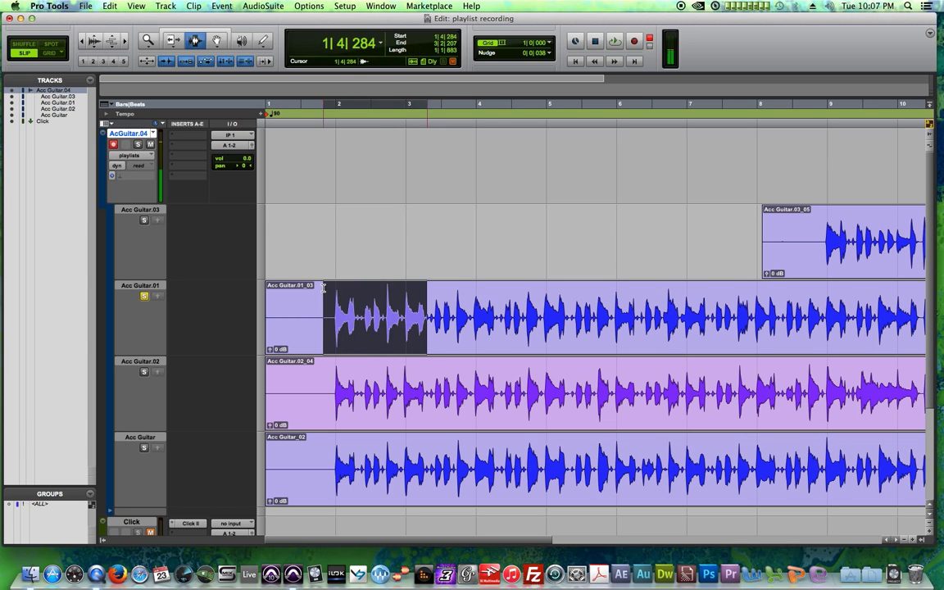
{"action": "left_click", "coordinate": [323, 339]}
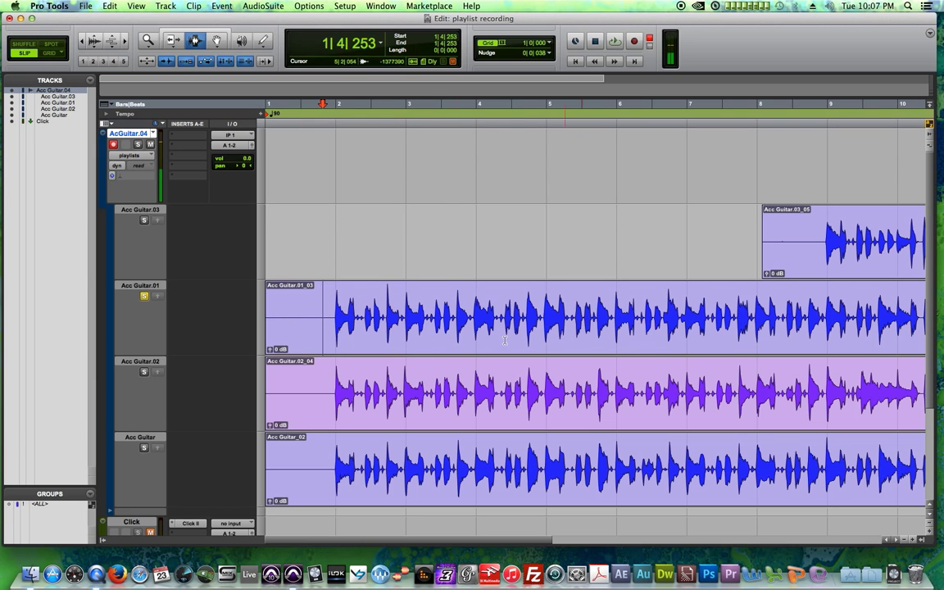
{"action": "left_click", "coordinate": [376, 300]}
{"action": "left_click", "coordinate": [322, 312]}
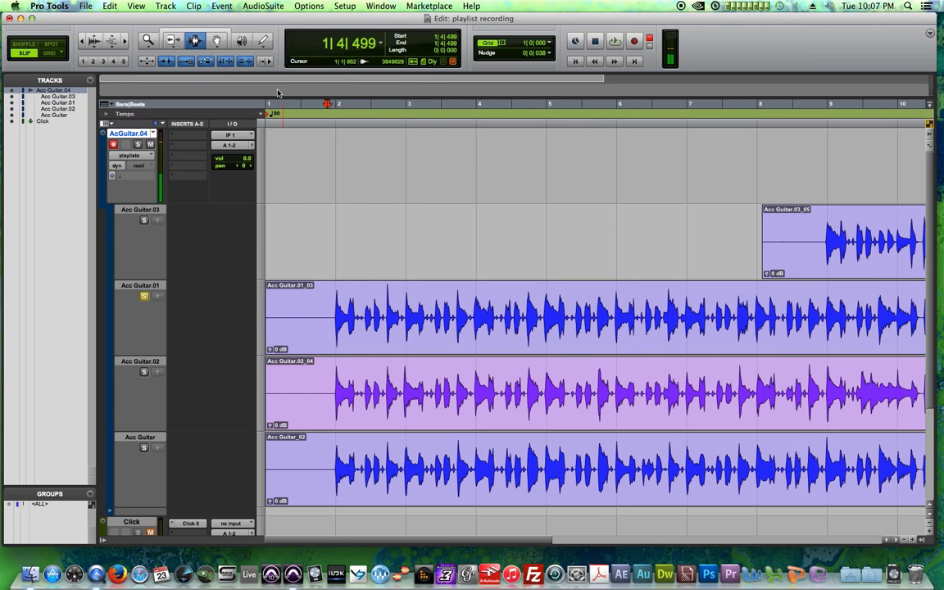
{"action": "left_click_drag", "start_coordinate": [331, 310], "coordinate": [614, 339]}
{"action": "key", "text": "space"}
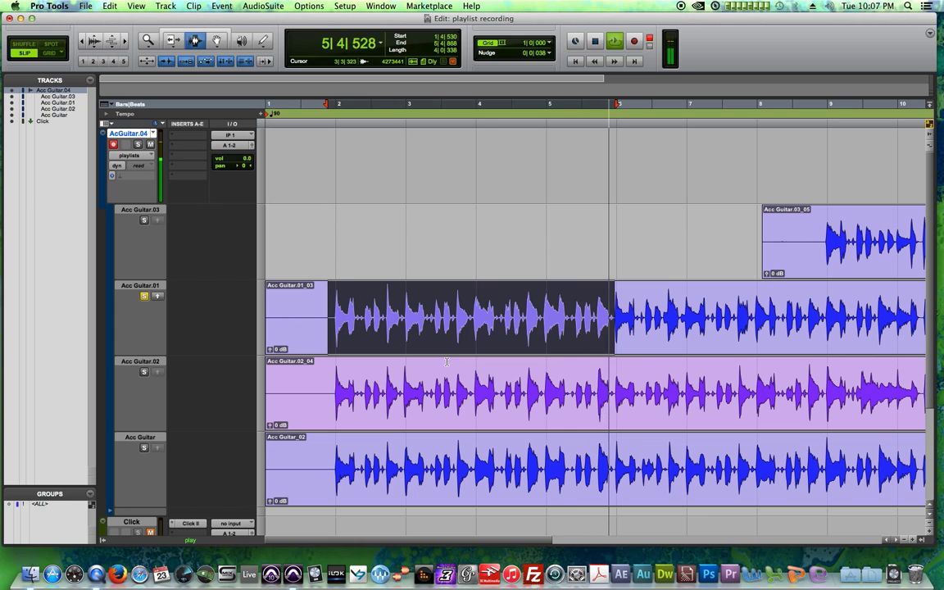
{"action": "key", "text": "space"}
Step: Copy the Acc Guitar.02 passage from about 1|4|714 to 3|4|868 up to the main Acc Guitar.04 playlist
{"action": "left_click_drag", "start_coordinate": [332, 400], "coordinate": [472, 412]}
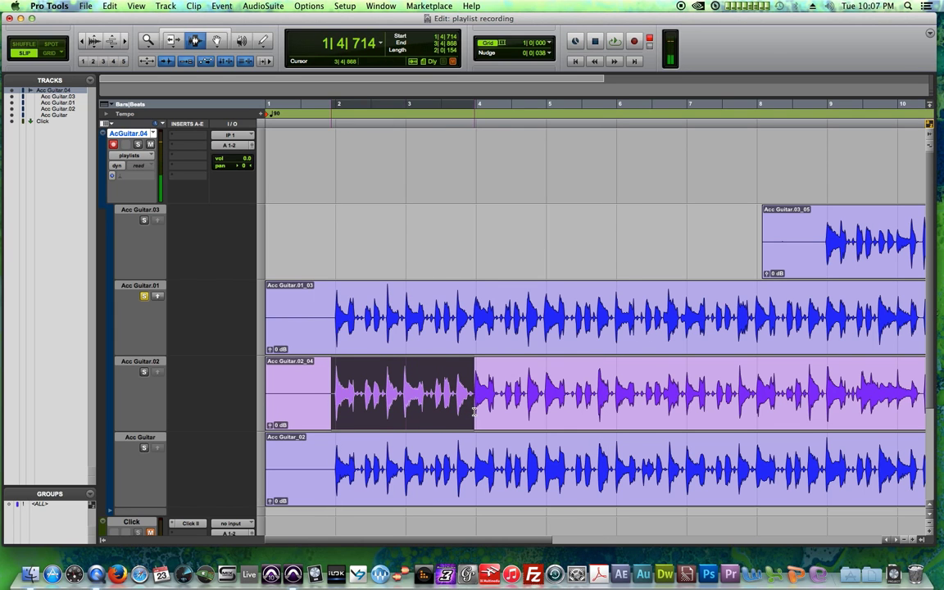
{"action": "left_click", "coordinate": [157, 371]}
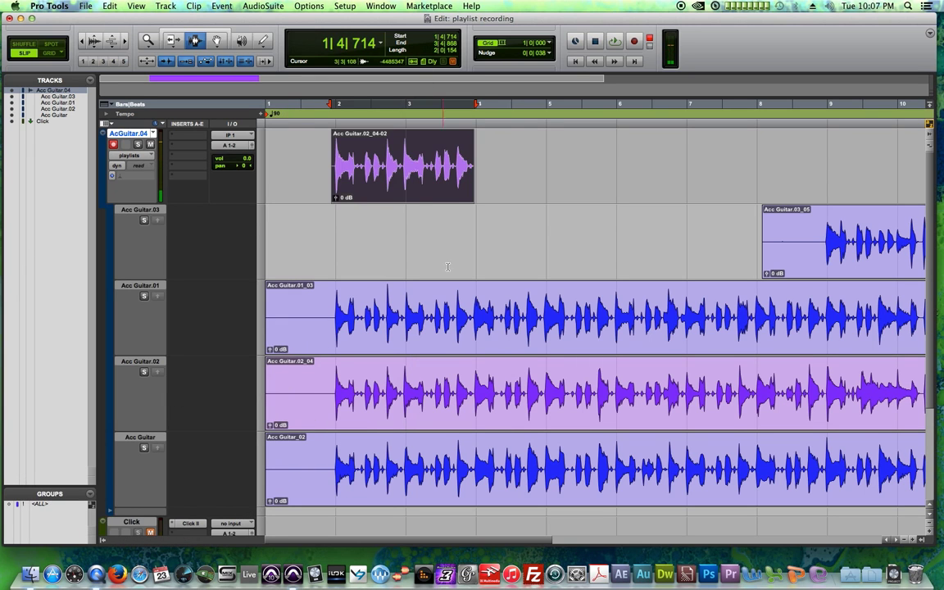
{"action": "left_click_drag", "start_coordinate": [462, 261], "coordinate": [465, 261]}
{"action": "left_click_drag", "start_coordinate": [321, 168], "coordinate": [507, 175]}
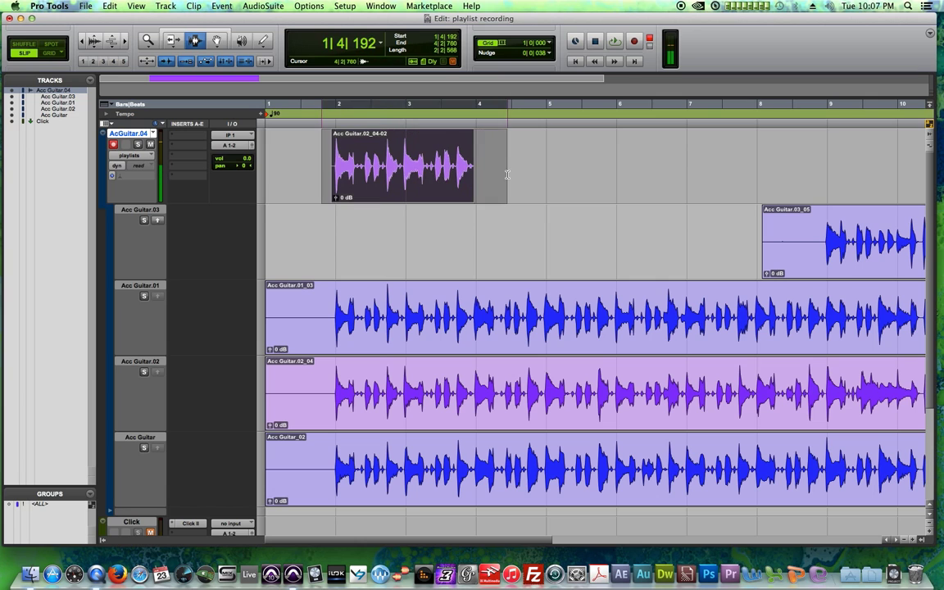
{"action": "left_click", "coordinate": [531, 184]}
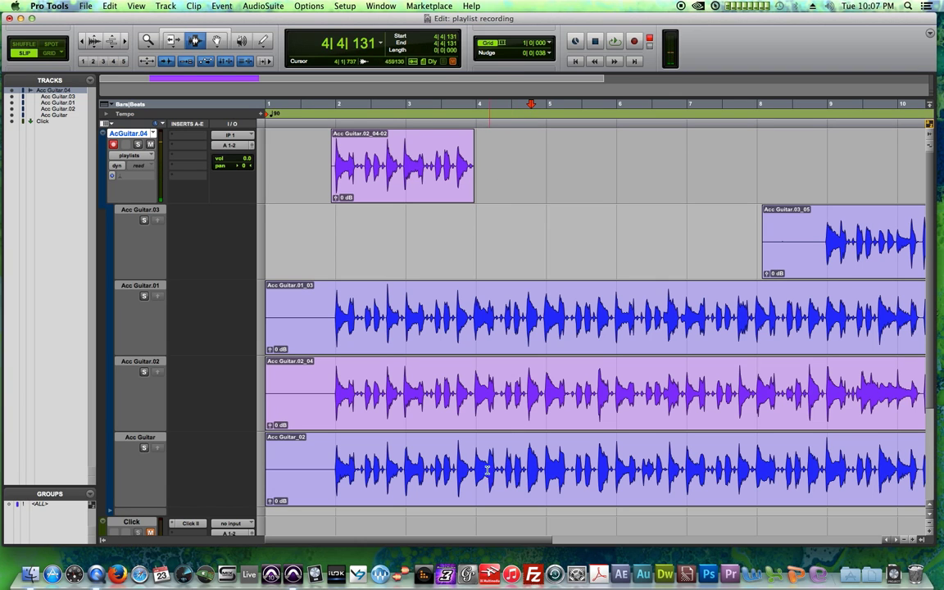
Step: Copy the Acc Guitar passage from about 3|4|714 to 5|4|806 up to the main Acc Guitar.04 playlist
{"action": "left_click_drag", "start_coordinate": [471, 470], "coordinate": [605, 503]}
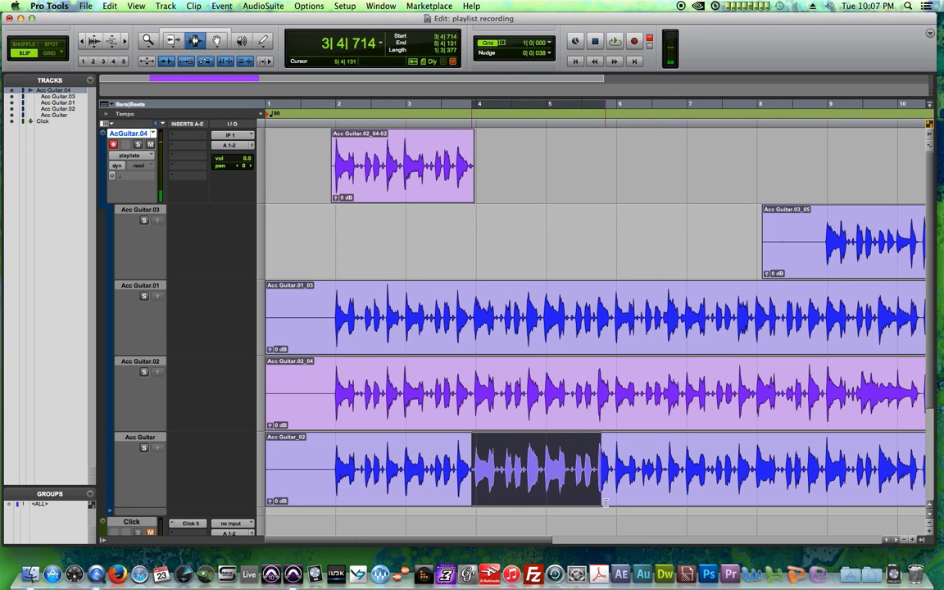
{"action": "left_click", "coordinate": [158, 449]}
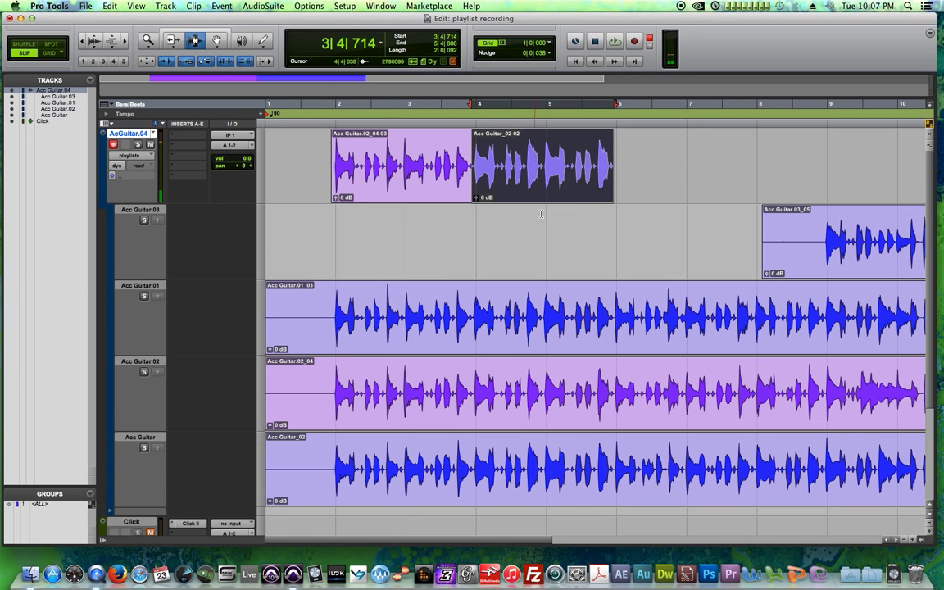
{"action": "left_click", "coordinate": [514, 195]}
{"action": "left_click", "coordinate": [520, 246]}
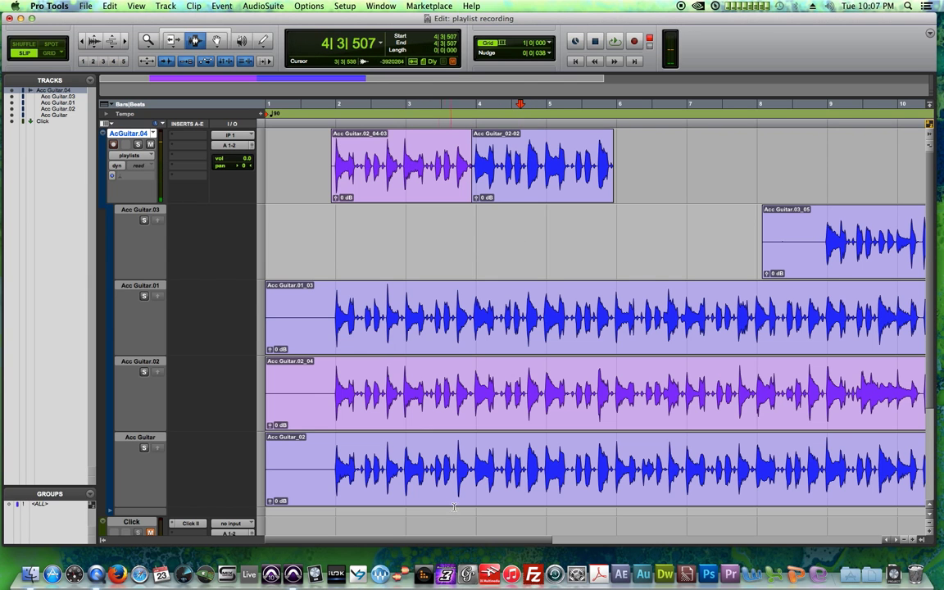
Step: Solo the Acc Guitar.01 playlist and play its passage from about 5|4|745 to 7|4|806
{"action": "scroll", "coordinate": [381, 404], "scroll_direction": "right", "scroll_amount": 5}
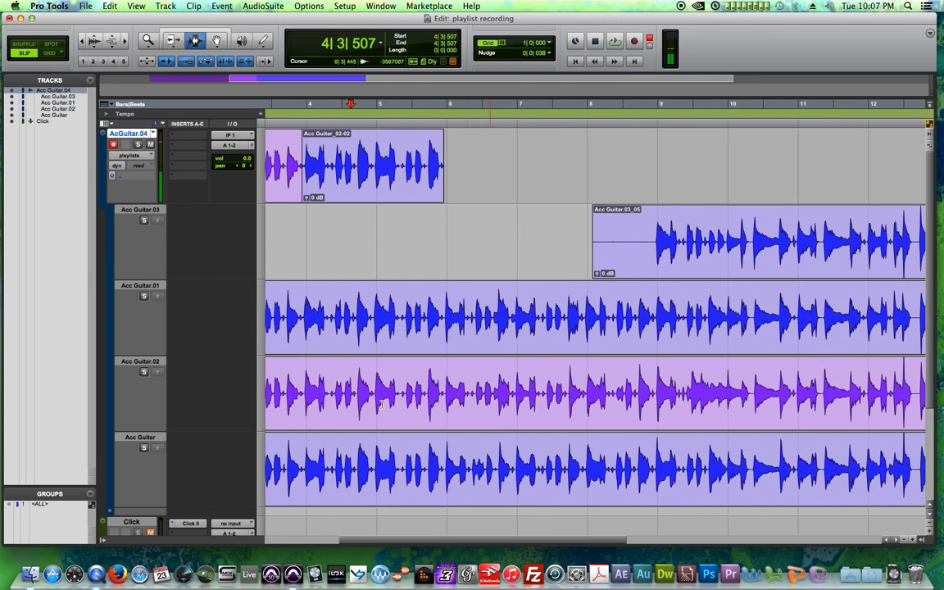
{"action": "left_click_drag", "start_coordinate": [444, 314], "coordinate": [585, 332]}
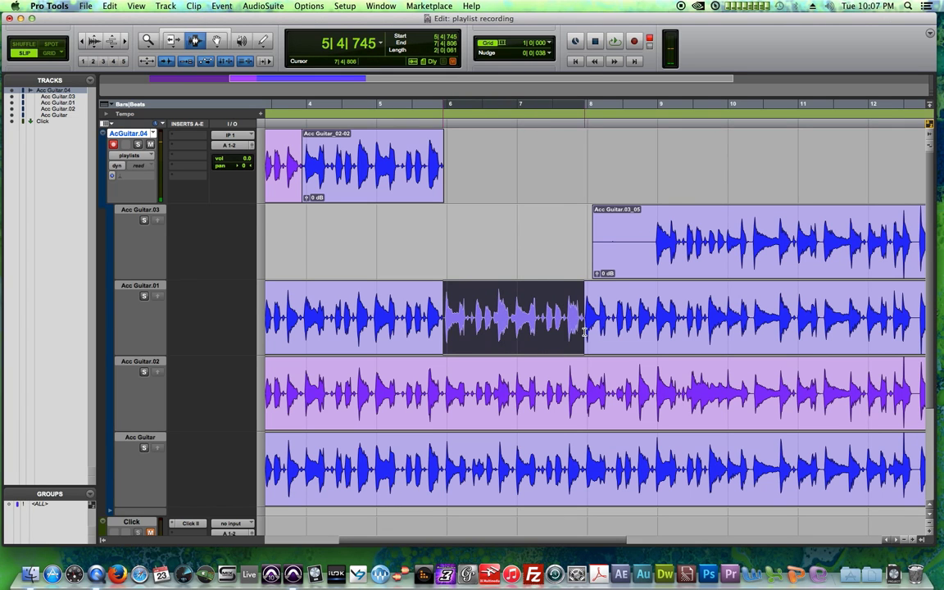
{"action": "key", "text": "space"}
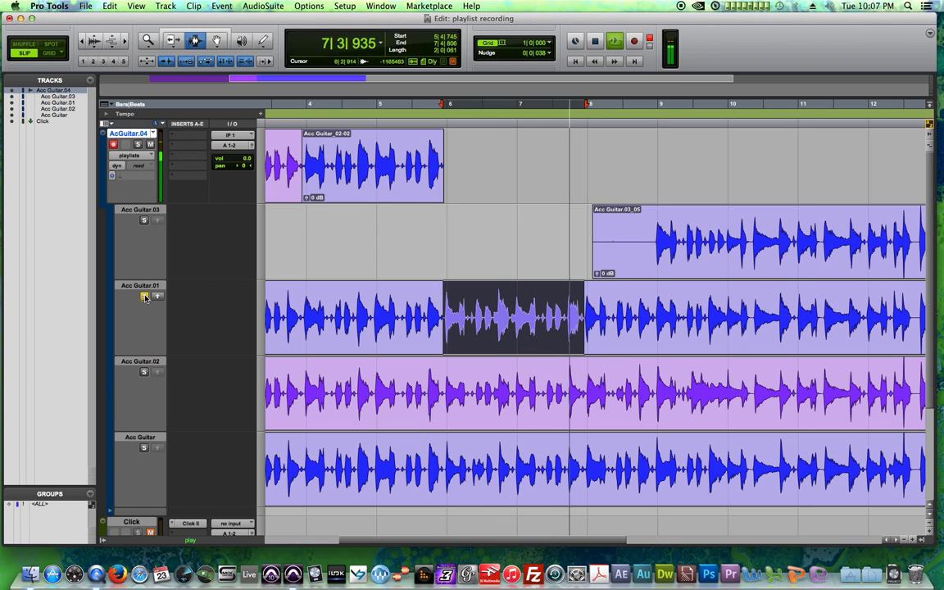
{"action": "key", "text": "space"}
Step: Audition the same passage of bars 6 to 7 with the Acc Guitar.02 playlist soloed
{"action": "left_click", "coordinate": [144, 373]}
{"action": "key", "text": "space"}
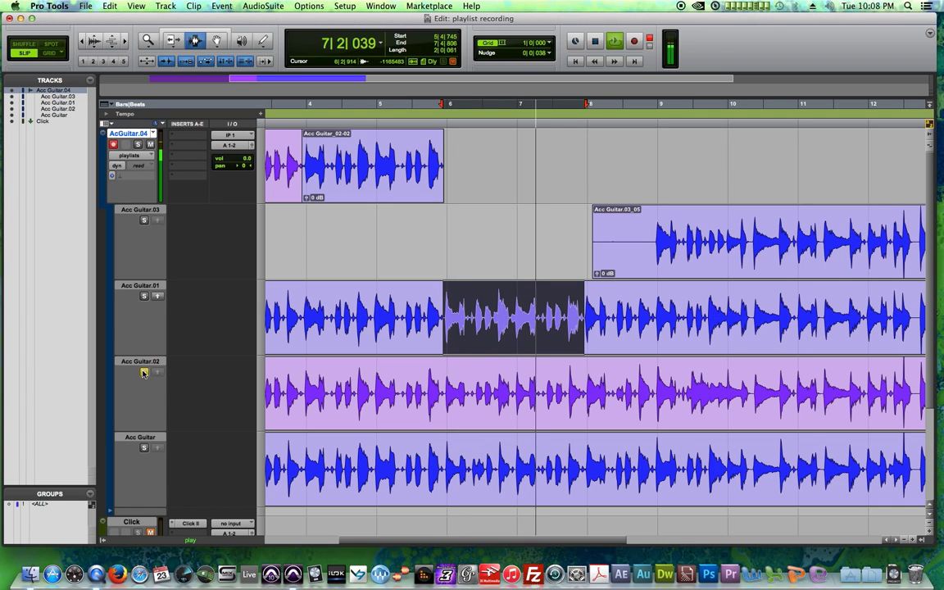
{"action": "left_click", "coordinate": [143, 373]}
{"action": "key", "text": "space"}
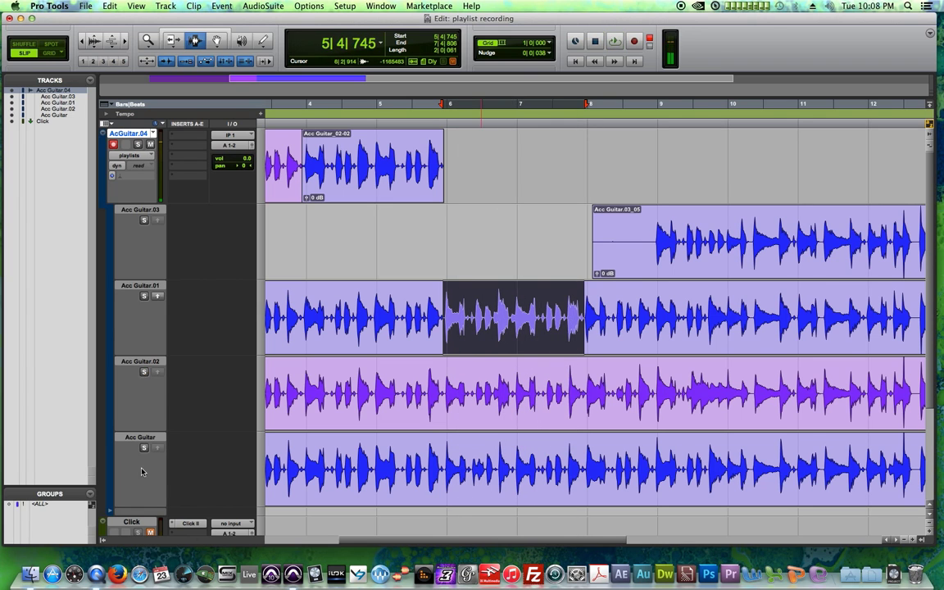
Step: Audition the same passage of bars 6 to 7 with the Acc Guitar playlist soloed
{"action": "left_click", "coordinate": [143, 449]}
{"action": "key", "text": "space"}
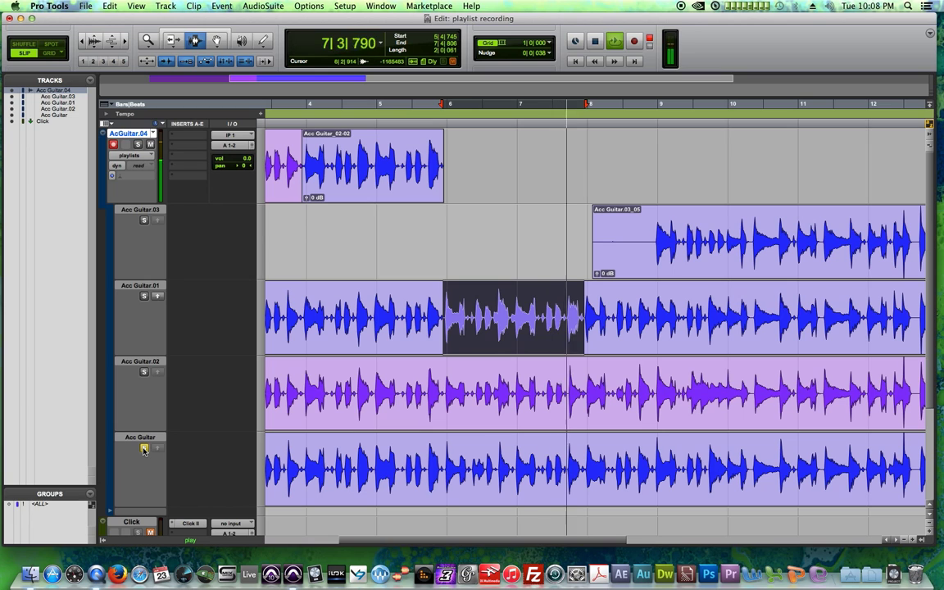
{"action": "key", "text": "space"}
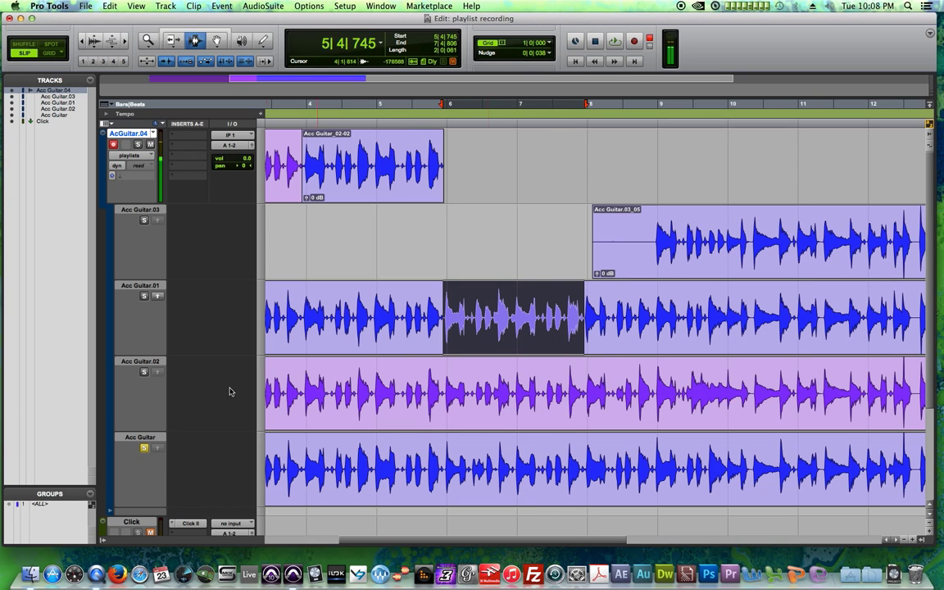
Step: Replay Acc Guitar.01 before bar 6 and copy its passage from about 5|4|591 to 7|4|806 up to the main Acc Guitar.04 playlist
{"action": "left_click", "coordinate": [374, 474]}
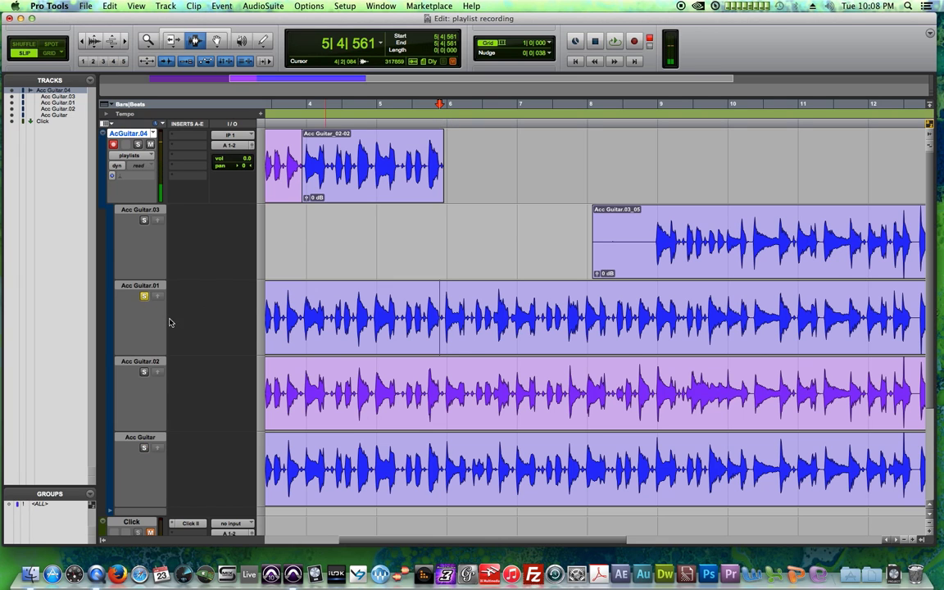
{"action": "key", "text": "space"}
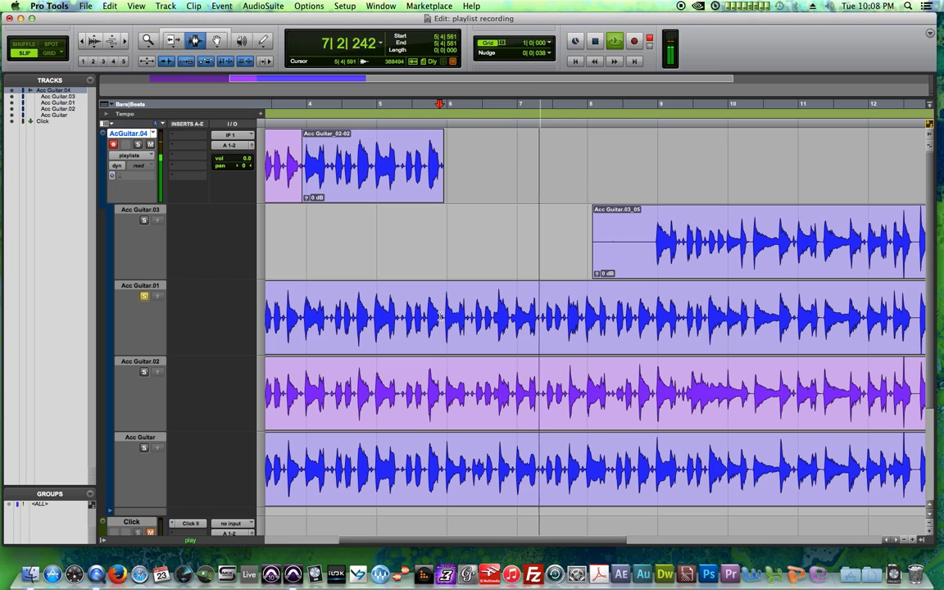
{"action": "left_click_drag", "start_coordinate": [440, 317], "coordinate": [578, 345]}
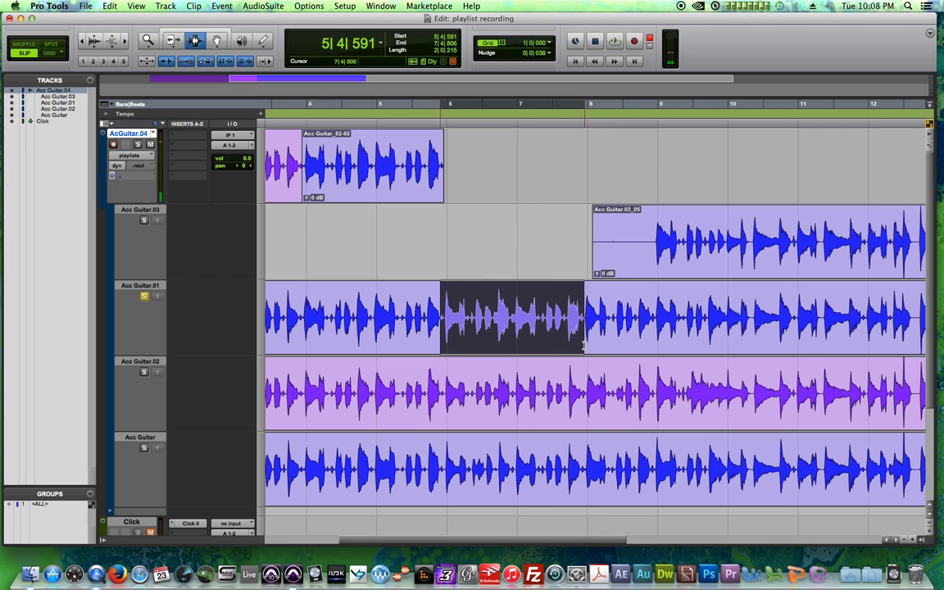
{"action": "left_click", "coordinate": [158, 296]}
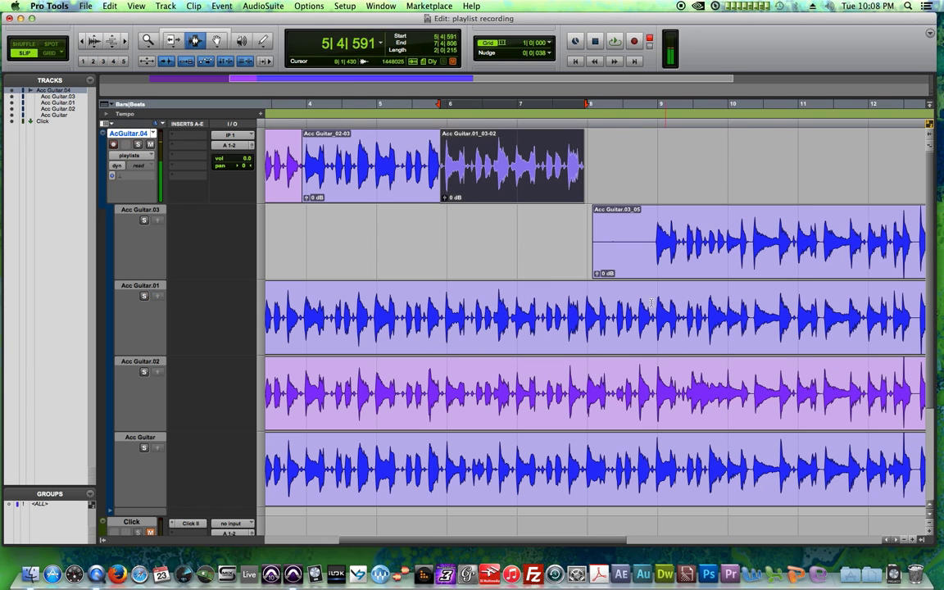
Step: Audition the passage from about 7|4|776 to 10|1|061 with Acc Guitar.02 and Acc Guitar soloed in turn
{"action": "left_click_drag", "start_coordinate": [584, 314], "coordinate": [730, 342]}
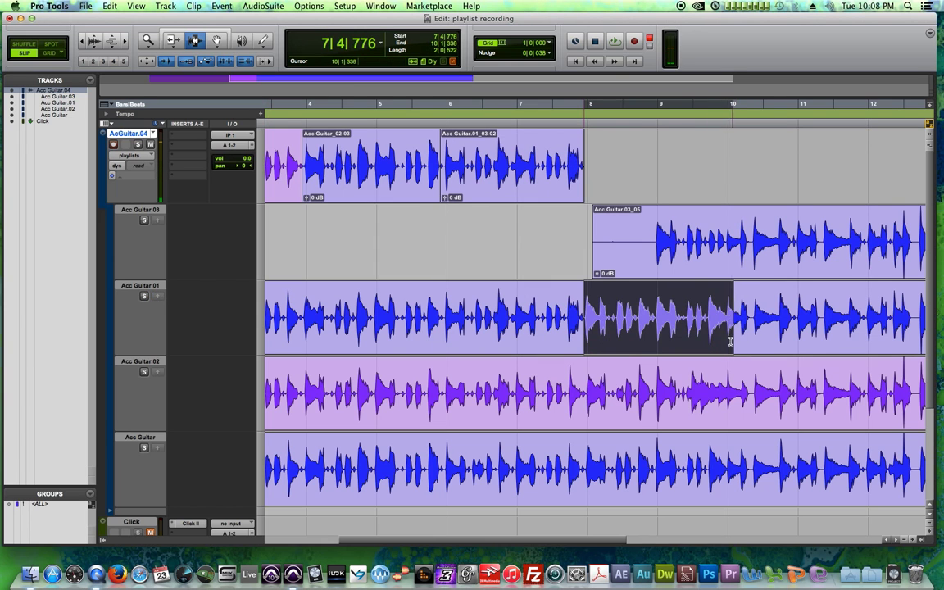
{"action": "left_click", "coordinate": [145, 372]}
{"action": "key", "text": "space"}
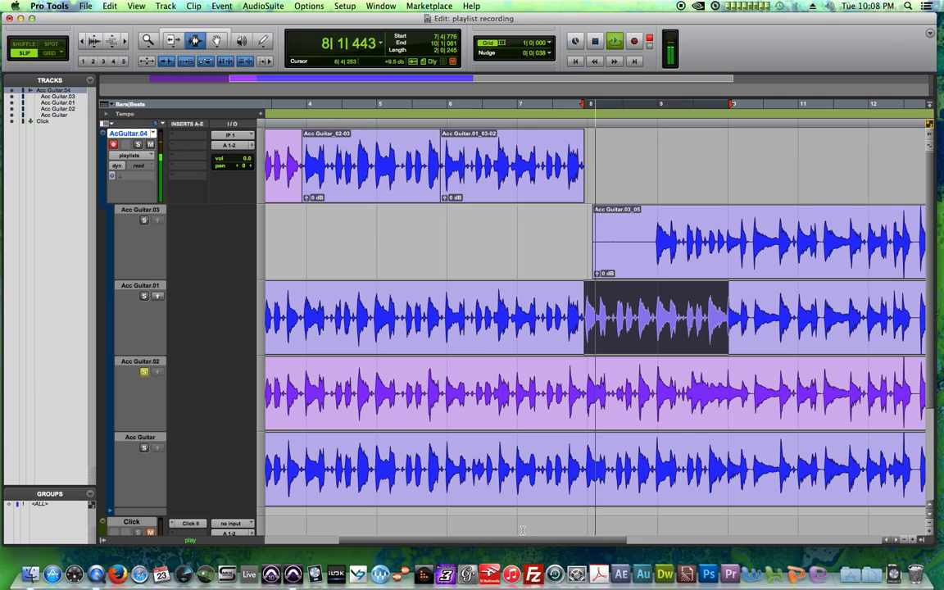
{"action": "left_click_drag", "start_coordinate": [585, 542], "coordinate": [653, 546]}
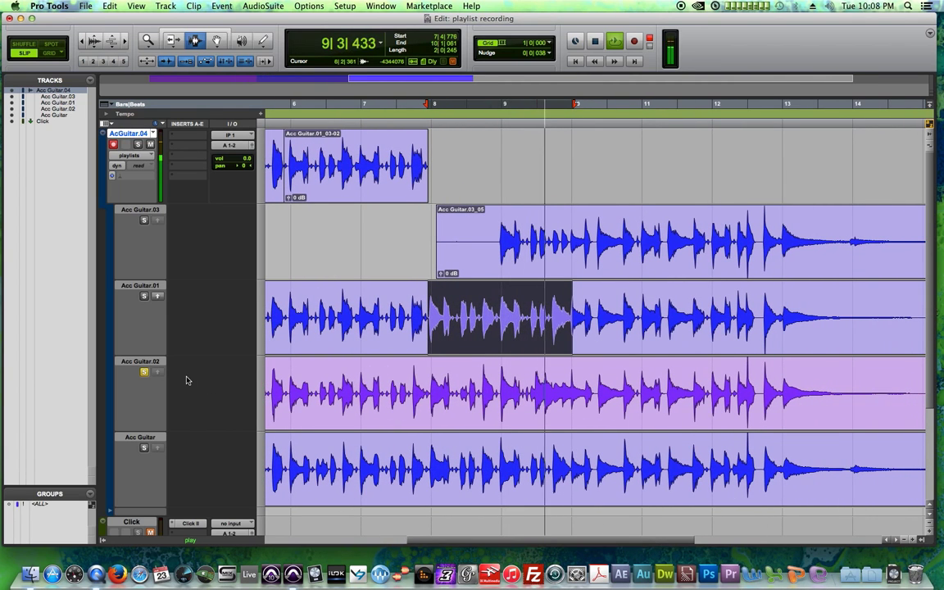
{"action": "key", "text": "space"}
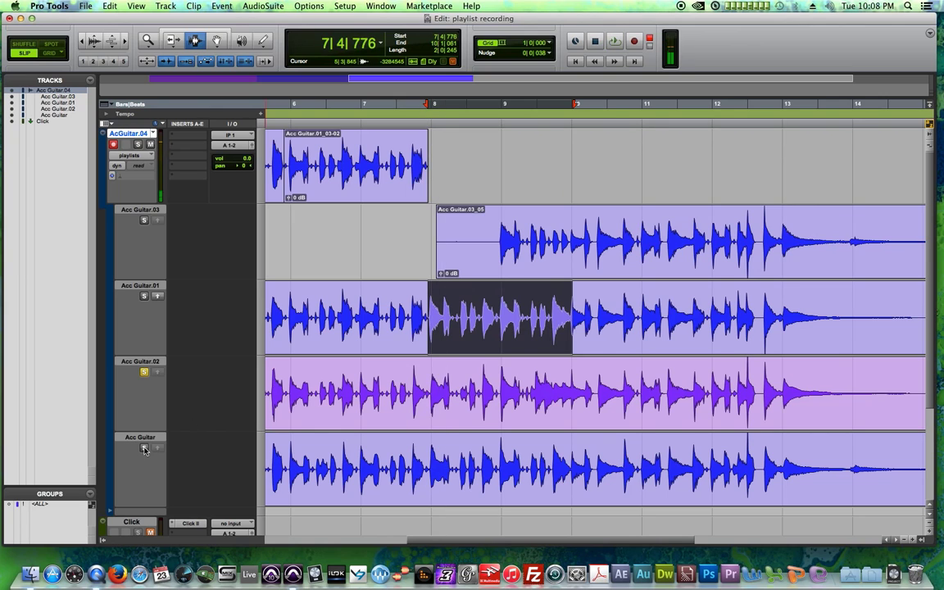
{"action": "key", "text": "space"}
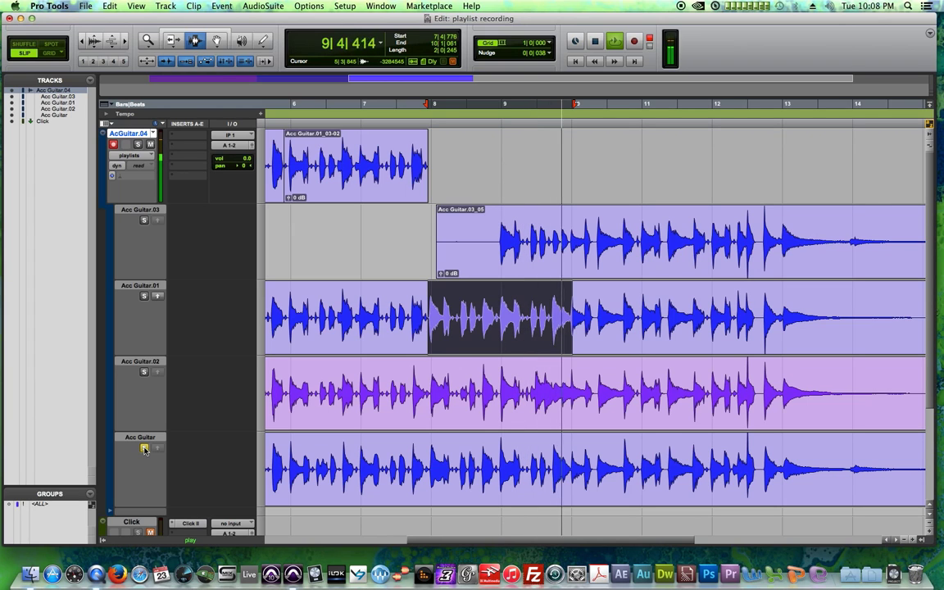
{"action": "key", "text": "space"}
Step: Mark passages on Acc Guitar and Acc Guitar.03, and play the soloed Acc Guitar.03 playlist from about 8|4|714
{"action": "left_click_drag", "start_coordinate": [427, 467], "coordinate": [528, 469]}
{"action": "left_click_drag", "start_coordinate": [531, 239], "coordinate": [590, 239]}
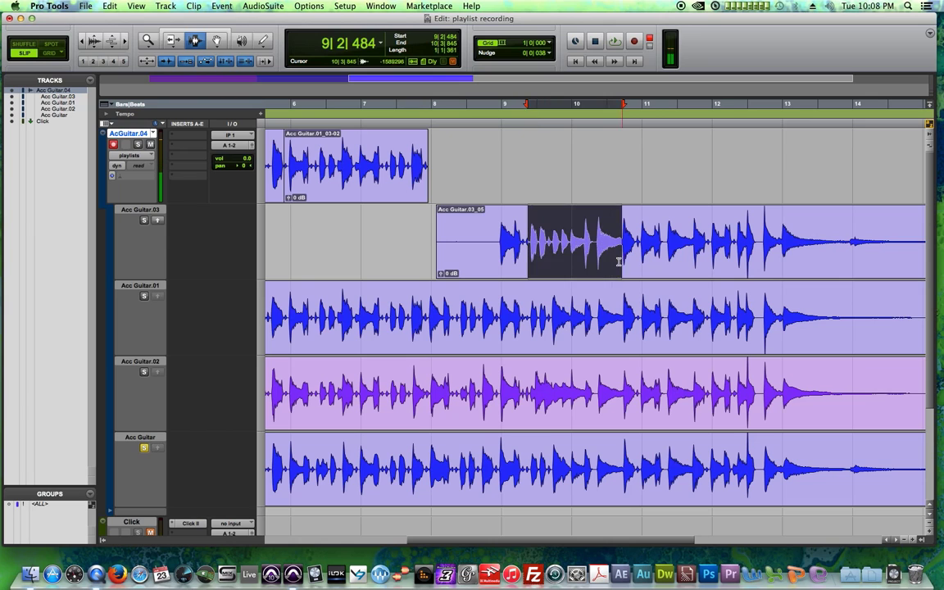
{"action": "left_click", "coordinate": [616, 239]}
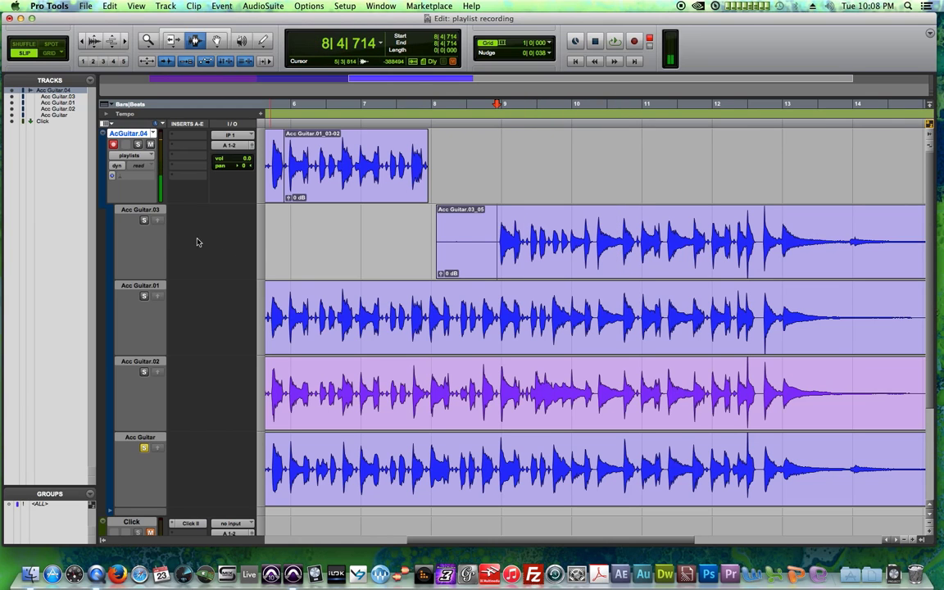
{"action": "key", "text": "space"}
{"action": "left_click", "coordinate": [585, 254]}
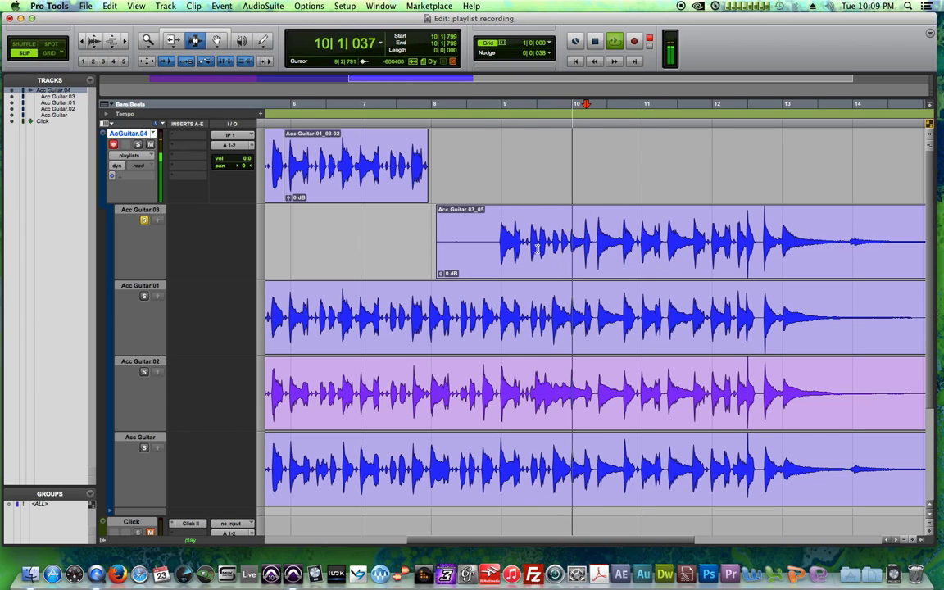
Step: Copy the Acc Guitar.03 passage from about 9|2|545 to 16|3|783 up to the main Acc Guitar.04 playlist
{"action": "left_click_drag", "start_coordinate": [530, 243], "coordinate": [783, 264]}
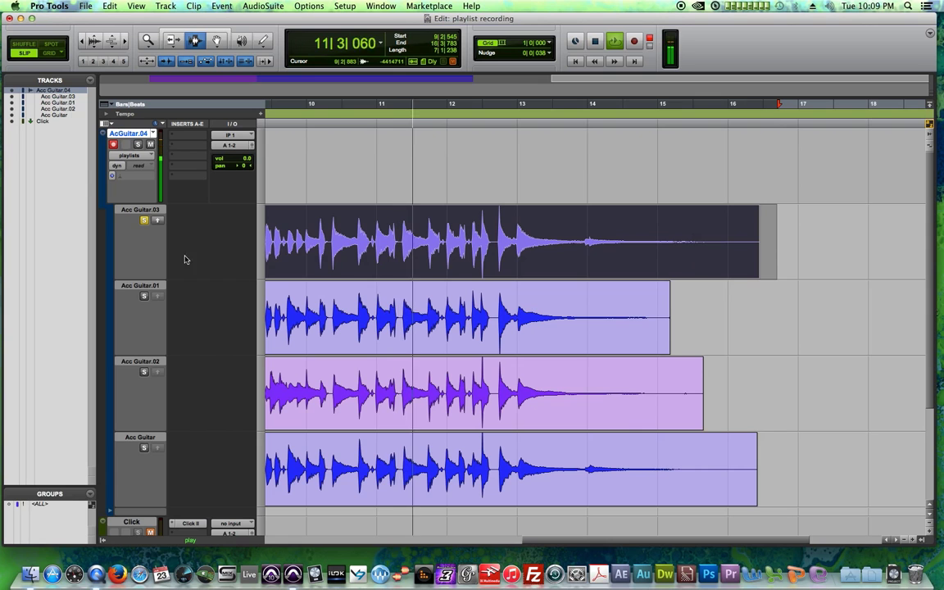
{"action": "key", "text": "ctrl+alt+v"}
{"action": "left_click_drag", "start_coordinate": [634, 540], "coordinate": [499, 539]}
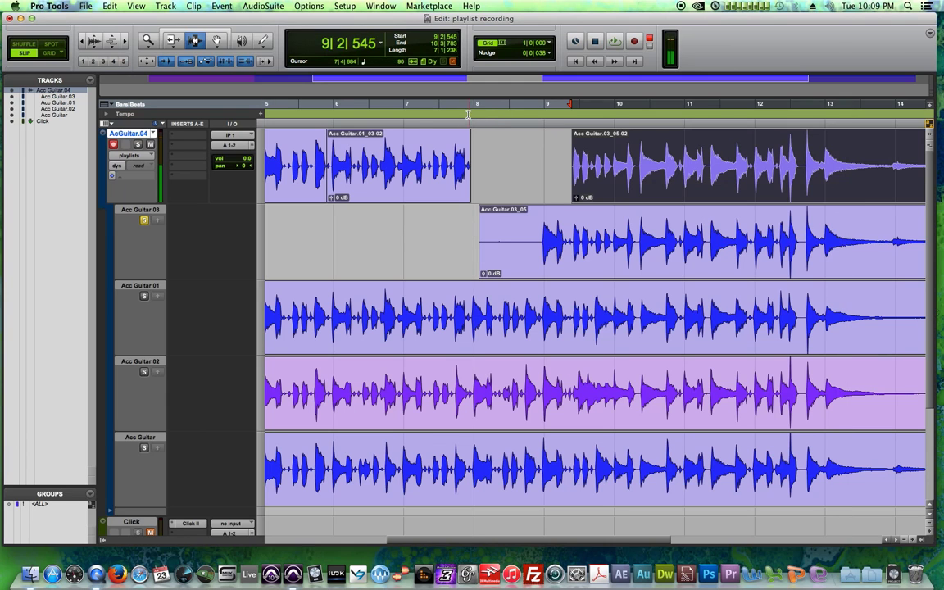
Step: Copy the Acc Guitar passage from about 7|4|591 to 9|2|207 up to Acc Guitar.04 and extend its end to about 9|3|845
{"action": "left_click_drag", "start_coordinate": [469, 115], "coordinate": [489, 116]}
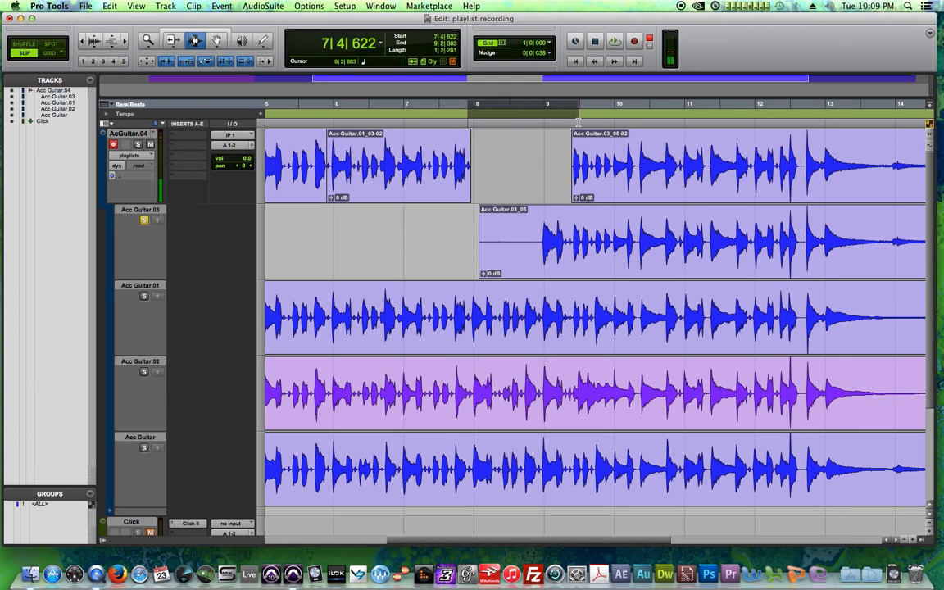
{"action": "left_click_drag", "start_coordinate": [467, 459], "coordinate": [584, 492]}
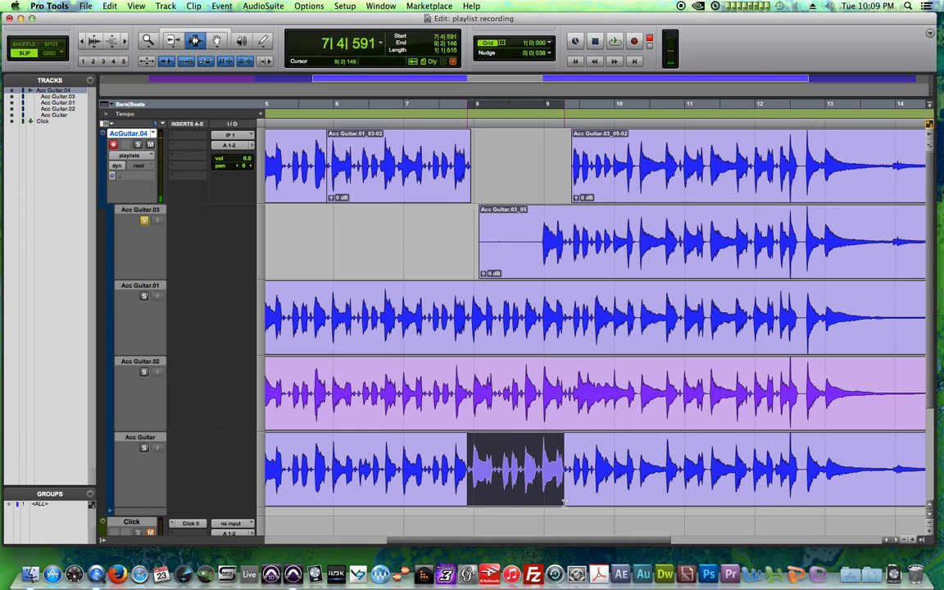
{"action": "left_click", "coordinate": [160, 448]}
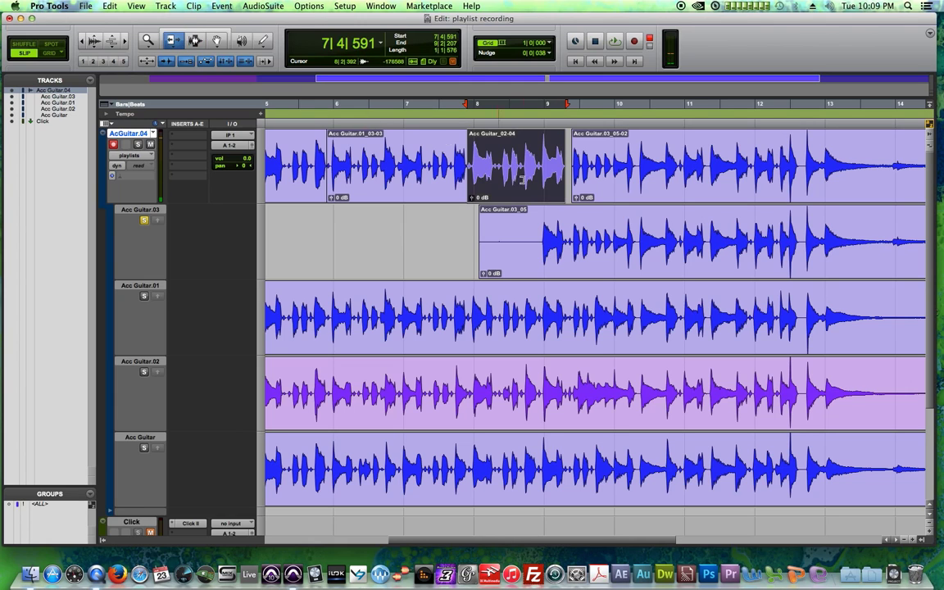
{"action": "left_click_drag", "start_coordinate": [578, 184], "coordinate": [594, 191]}
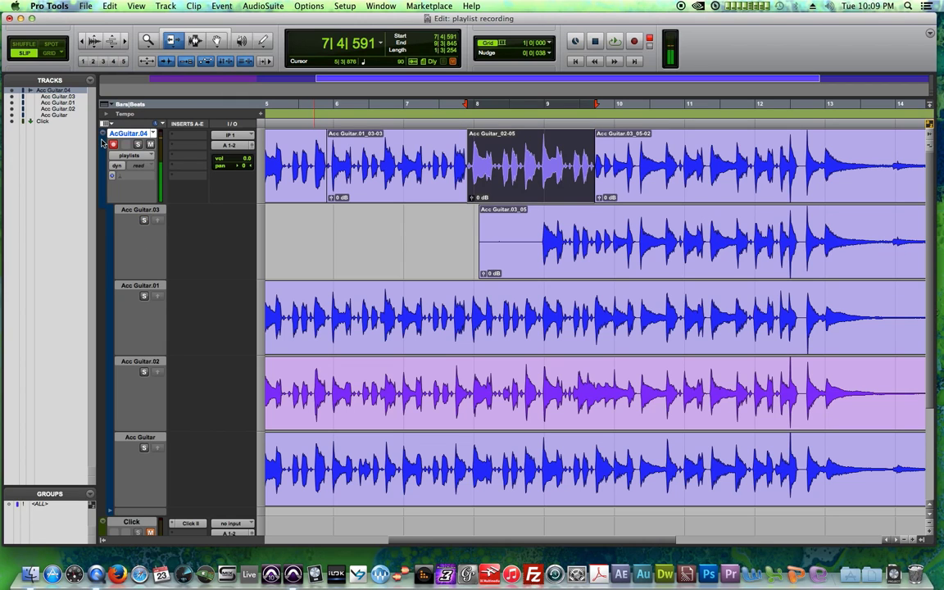
Step: Switch the Acc Guitar.04 track from playlists to waveform view and increase its track height
{"action": "left_click", "coordinate": [141, 161]}
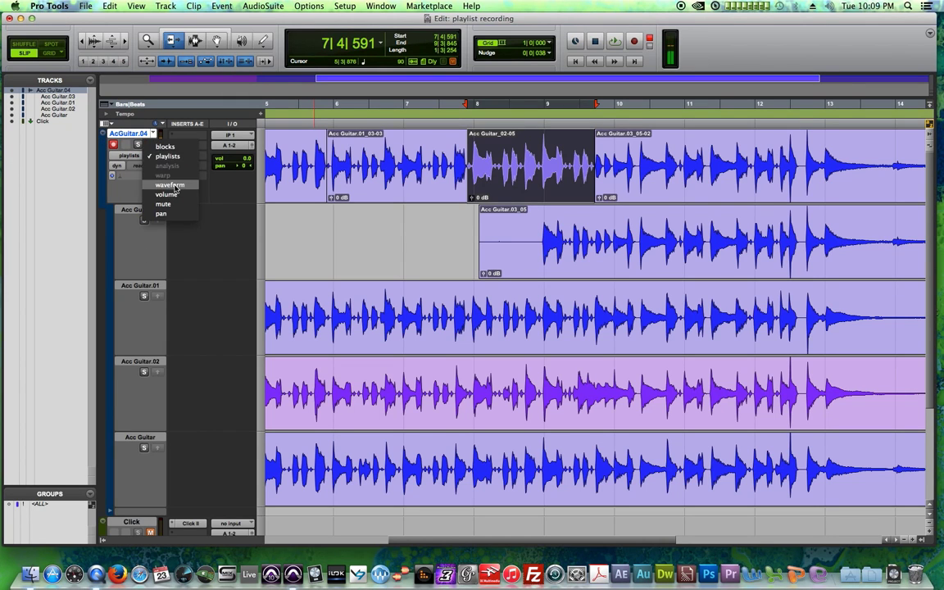
{"action": "left_click", "coordinate": [155, 167]}
{"action": "key", "text": "r"}
{"action": "key", "text": "r"}
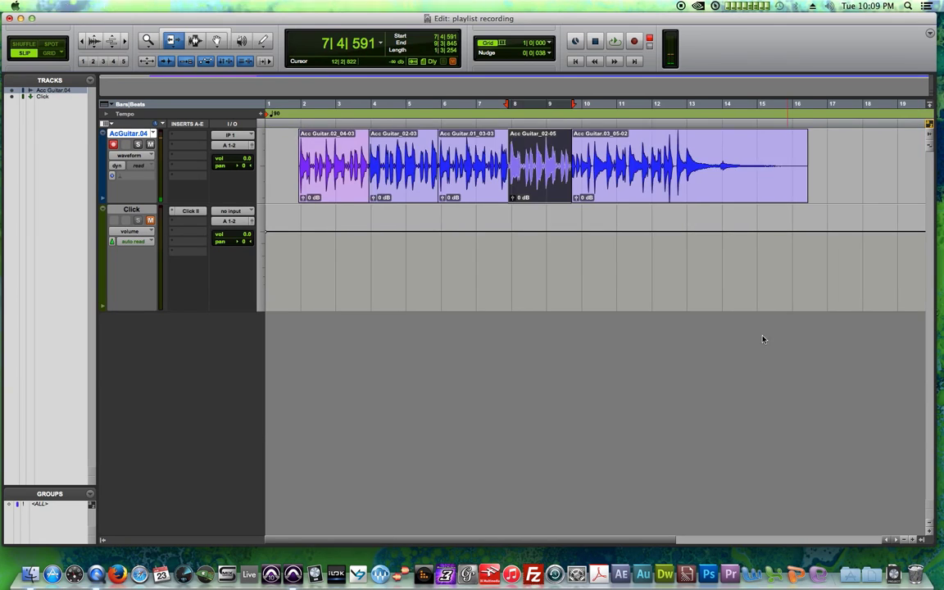
{"action": "key", "text": "ctrl+Up"}
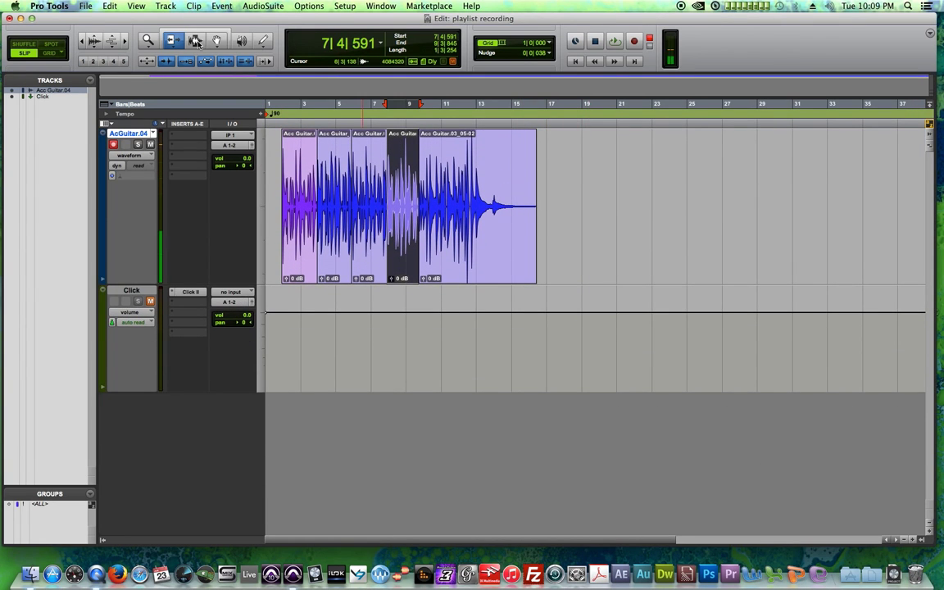
Step: Delete the silent lead-in of the first comp clip by removing the range from about 1|4|461 to 1|4|922
{"action": "key", "text": "Return"}
{"action": "key", "text": "t"}
{"action": "key", "text": "t"}
{"action": "key", "text": "t"}
{"action": "key", "text": "t"}
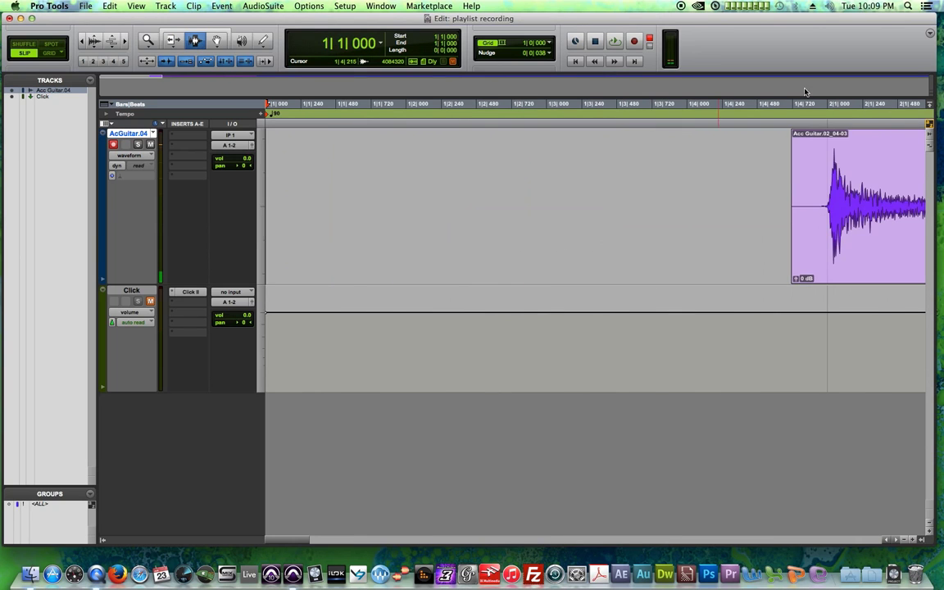
{"action": "left_click_drag", "start_coordinate": [509, 201], "coordinate": [544, 215]}
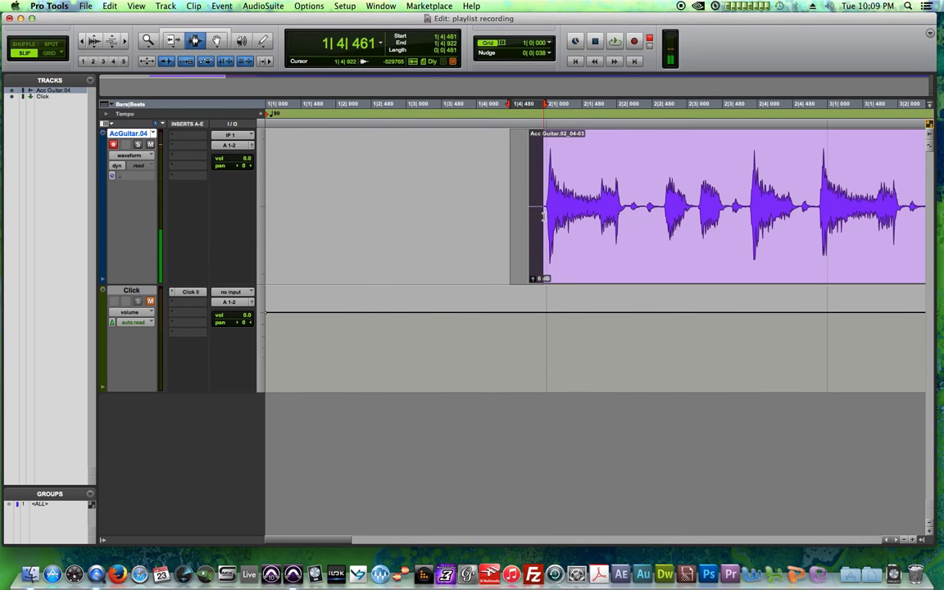
{"action": "key", "text": "Delete"}
Step: Select the range across the first clip's trimmed start, from about 1|4|353 to 2|1|006
{"action": "key", "text": "t"}
{"action": "left_click", "coordinate": [543, 216]}
{"action": "key", "text": "t"}
{"action": "left_click_drag", "start_coordinate": [667, 206], "coordinate": [847, 236]}
{"action": "key", "text": "r"}
{"action": "key", "text": "r"}
{"action": "key", "text": "r"}
{"action": "key", "text": "r"}
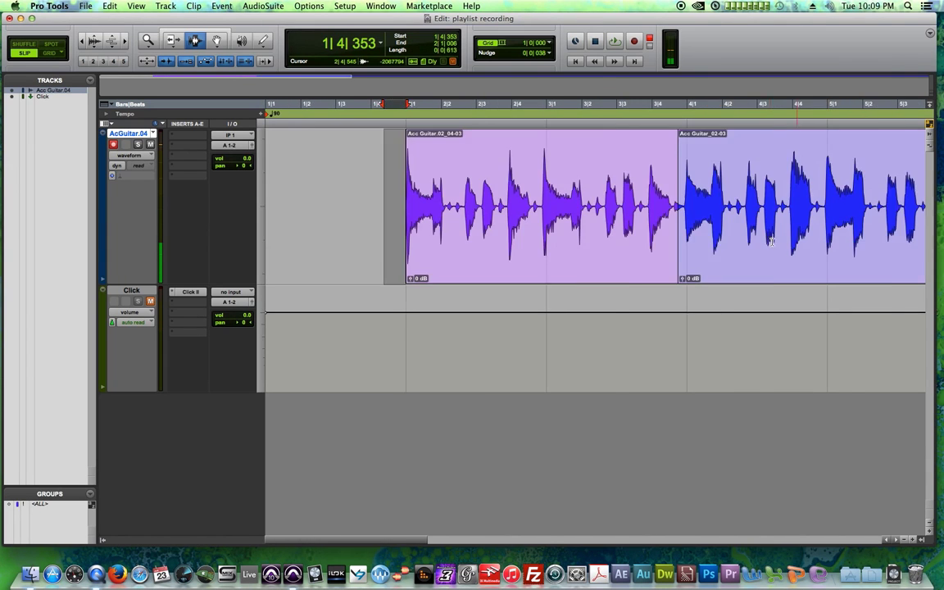
Step: Move the edit point between the first two clips closer to bar 4 and crossfade it from about 3|4|812 to 3|4|910
{"action": "left_click", "coordinate": [474, 168]}
{"action": "key", "text": "t"}
{"action": "key", "text": "t"}
{"action": "key", "text": "t"}
{"action": "key", "text": "t"}
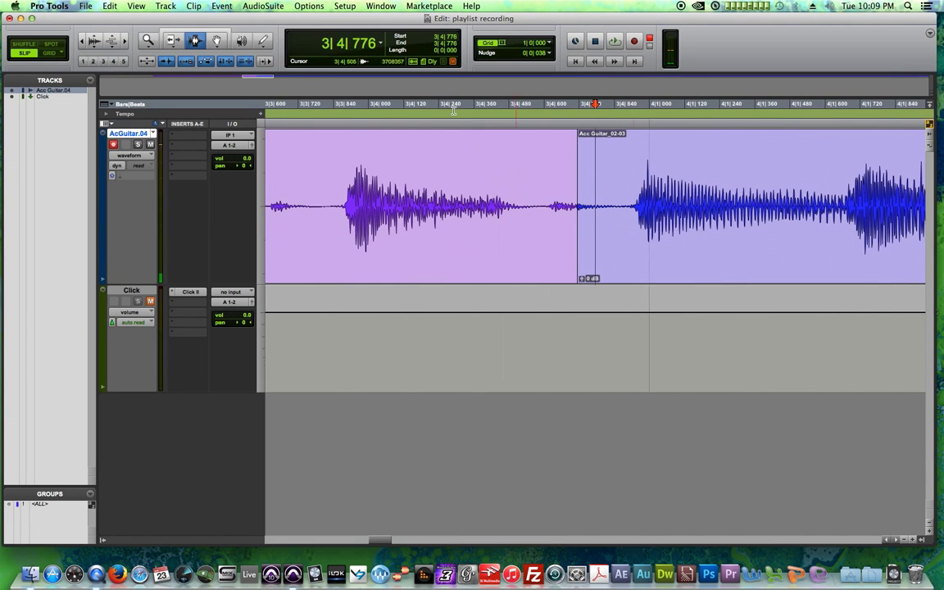
{"action": "left_click", "coordinate": [179, 33]}
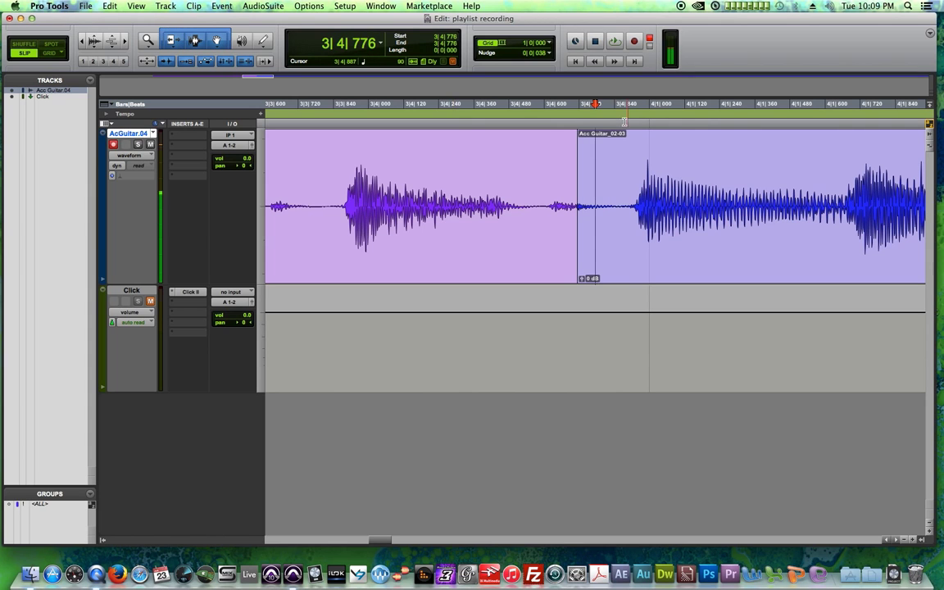
{"action": "left_click_drag", "start_coordinate": [574, 179], "coordinate": [636, 185]}
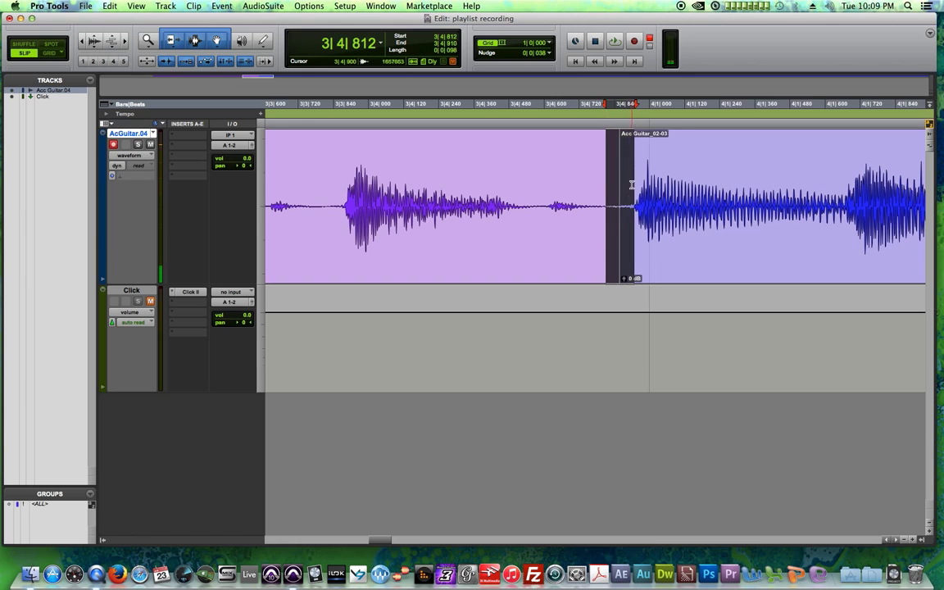
{"action": "key", "text": "f"}
{"action": "key", "text": "r"}
{"action": "key", "text": "r"}
{"action": "key", "text": "r"}
{"action": "key", "text": "r"}
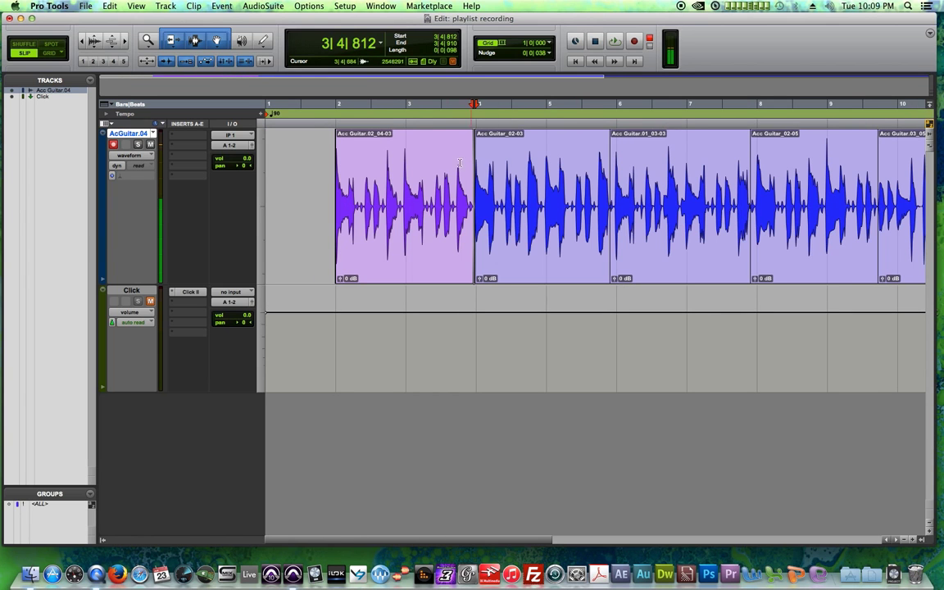
Step: Examine the comp's edit points from bar 3 to bar 13 and look closely at the crossfade before bar 4
{"action": "left_click_drag", "start_coordinate": [421, 153], "coordinate": [825, 168]}
{"action": "left_click", "coordinate": [825, 168]}
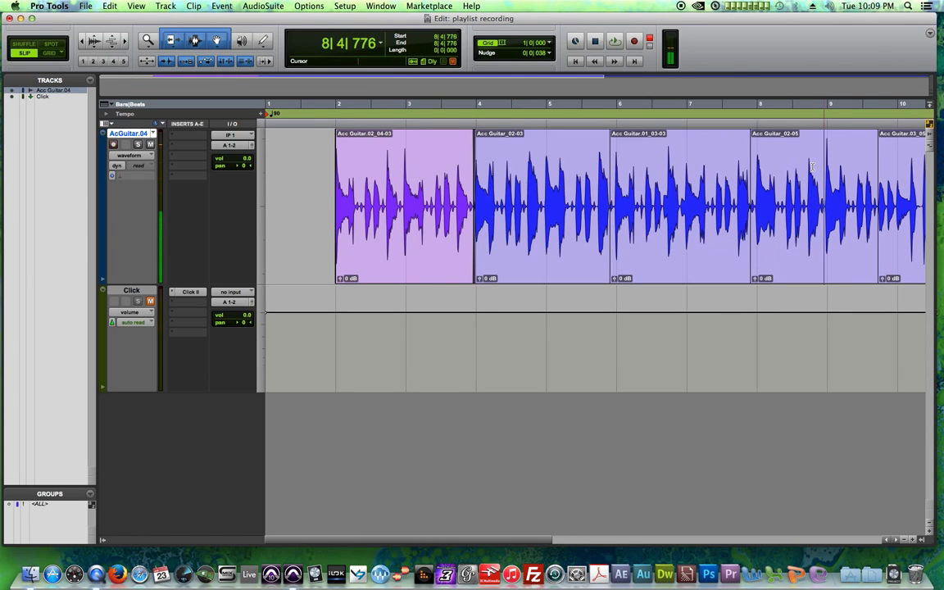
{"action": "key", "text": "r"}
{"action": "left_click_drag", "start_coordinate": [353, 151], "coordinate": [708, 168]}
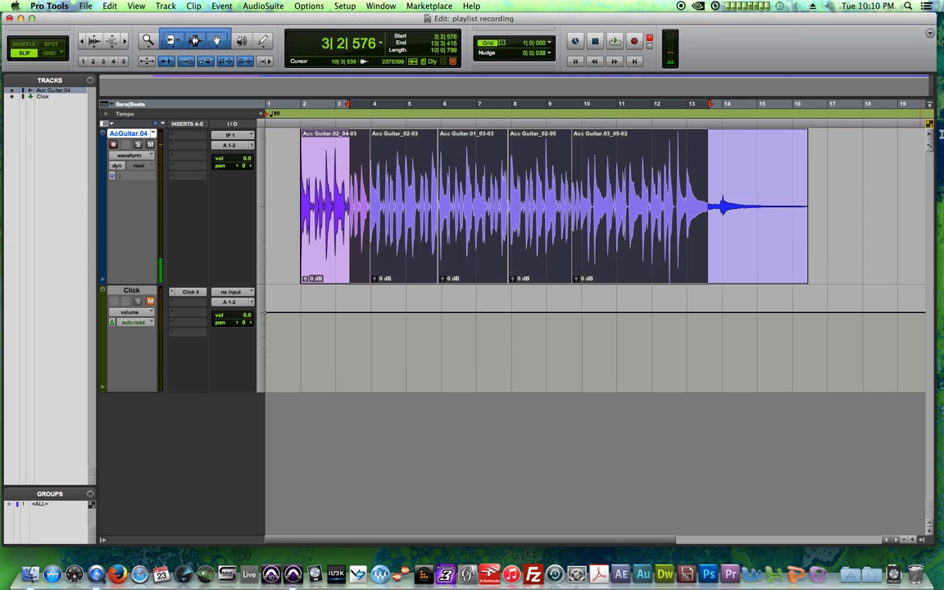
{"action": "left_click", "coordinate": [366, 125]}
{"action": "key", "text": "t"}
{"action": "key", "text": "t"}
{"action": "key", "text": "t"}
{"action": "key", "text": "t"}
{"action": "key", "text": "t"}
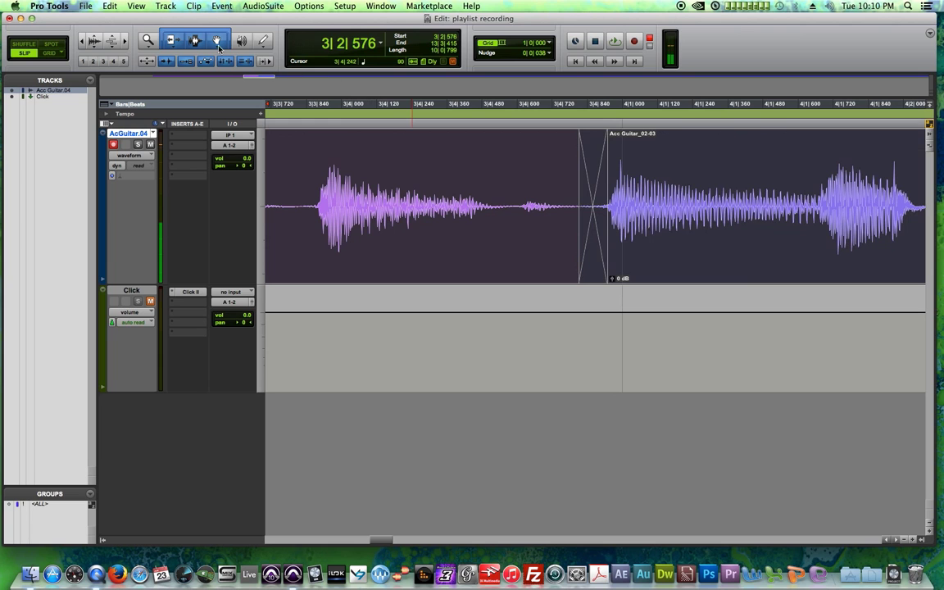
{"action": "left_click", "coordinate": [204, 42]}
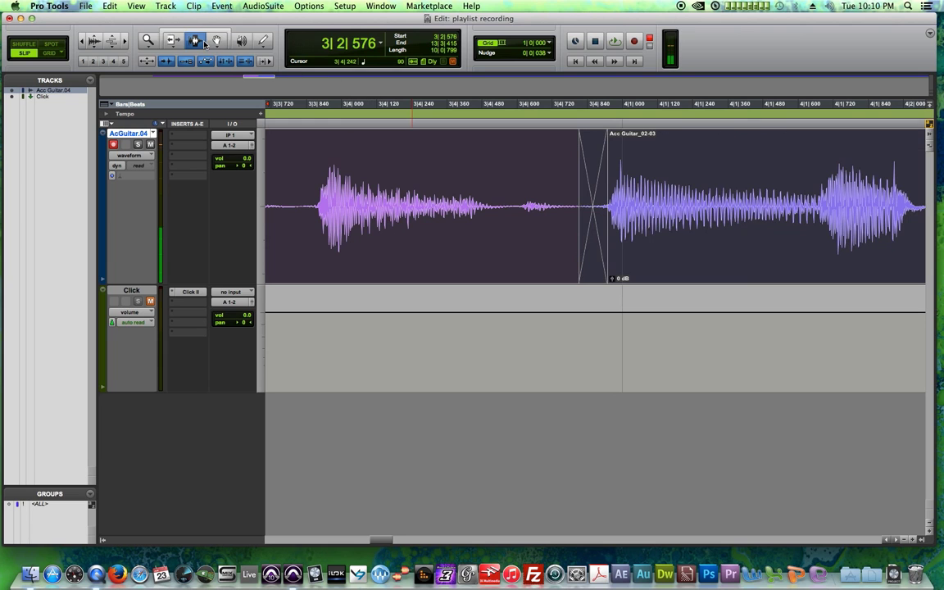
{"action": "left_click", "coordinate": [212, 38]}
{"action": "key", "text": "r"}
{"action": "key", "text": "r"}
{"action": "key", "text": "r"}
{"action": "key", "text": "r"}
{"action": "key", "text": "r"}
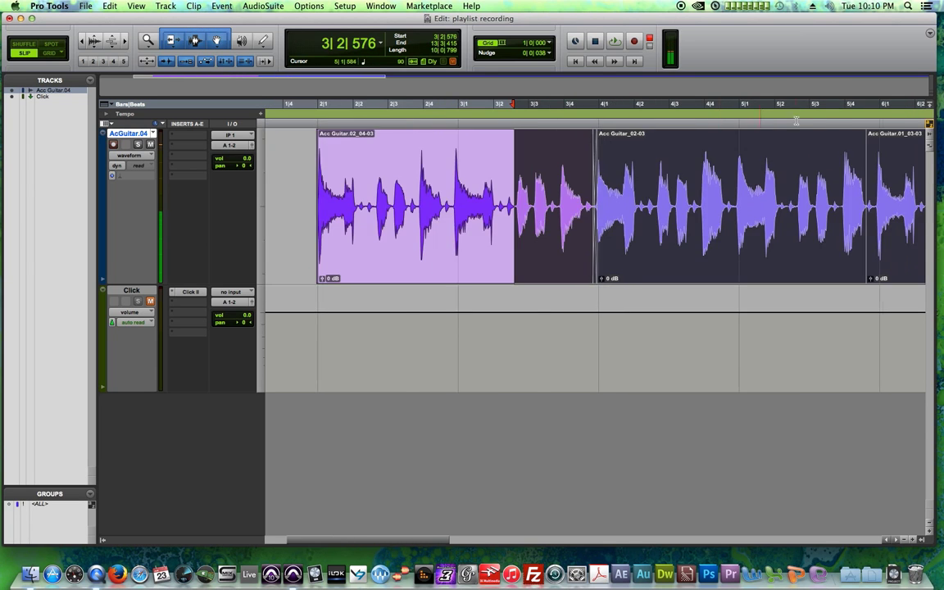
Step: Move the edit point between the second and third clips closer to bar 6 and crossfade it from about 5|4|788 to 5|4|837
{"action": "left_click", "coordinate": [609, 114]}
{"action": "key", "text": "t"}
{"action": "key", "text": "t"}
{"action": "key", "text": "t"}
{"action": "key", "text": "t"}
{"action": "key", "text": "t"}
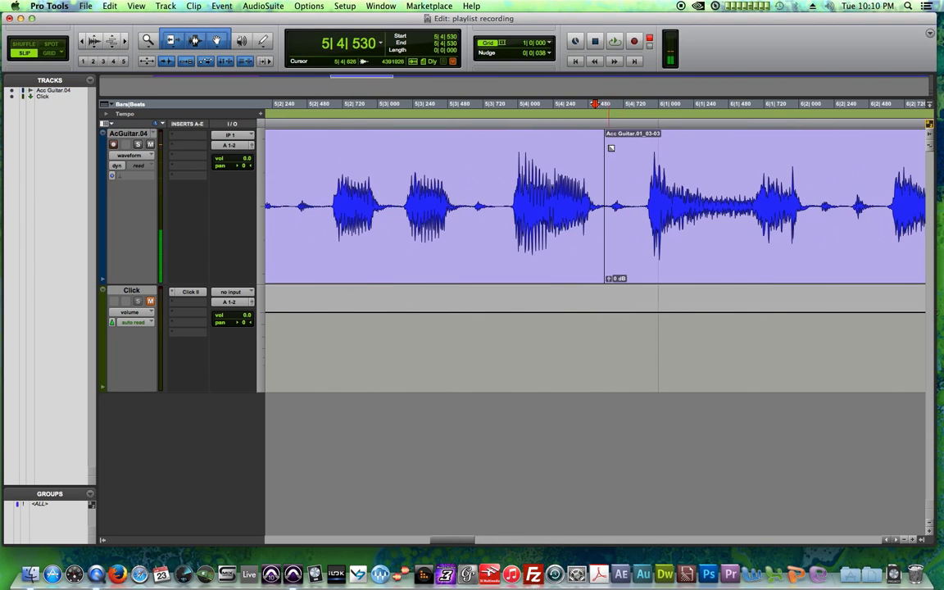
{"action": "left_click_drag", "start_coordinate": [609, 185], "coordinate": [770, 212]}
{"action": "left_click", "coordinate": [713, 204]}
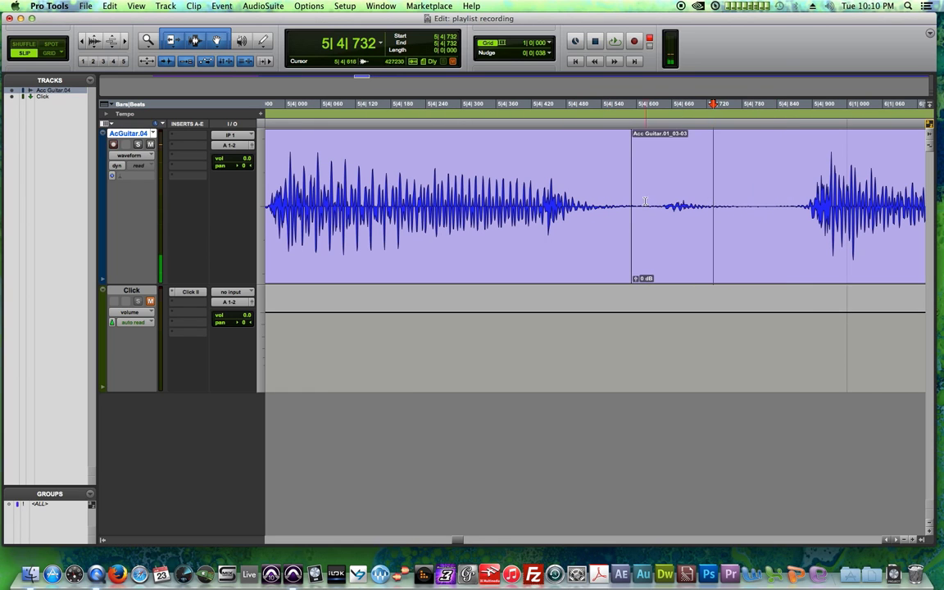
{"action": "left_click_drag", "start_coordinate": [626, 204], "coordinate": [775, 182]}
{"action": "key", "text": "f"}
Step: Move the edit point between Acc Guitar.01_03-03 and Acc Guitar_02-05 closer to bar 8 and crossfade it from about 7|4|793 to 7|4|895
{"action": "key", "text": "r"}
{"action": "key", "text": "r"}
{"action": "key", "text": "r"}
{"action": "key", "text": "r"}
{"action": "key", "text": "r"}
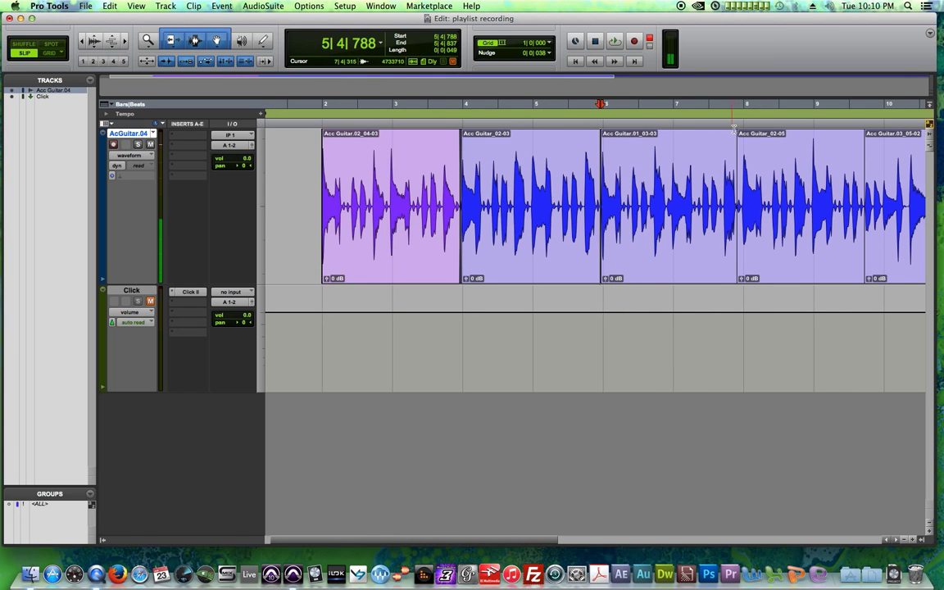
{"action": "left_click", "coordinate": [737, 164]}
{"action": "key", "text": "t"}
{"action": "key", "text": "t"}
{"action": "key", "text": "t"}
{"action": "key", "text": "t"}
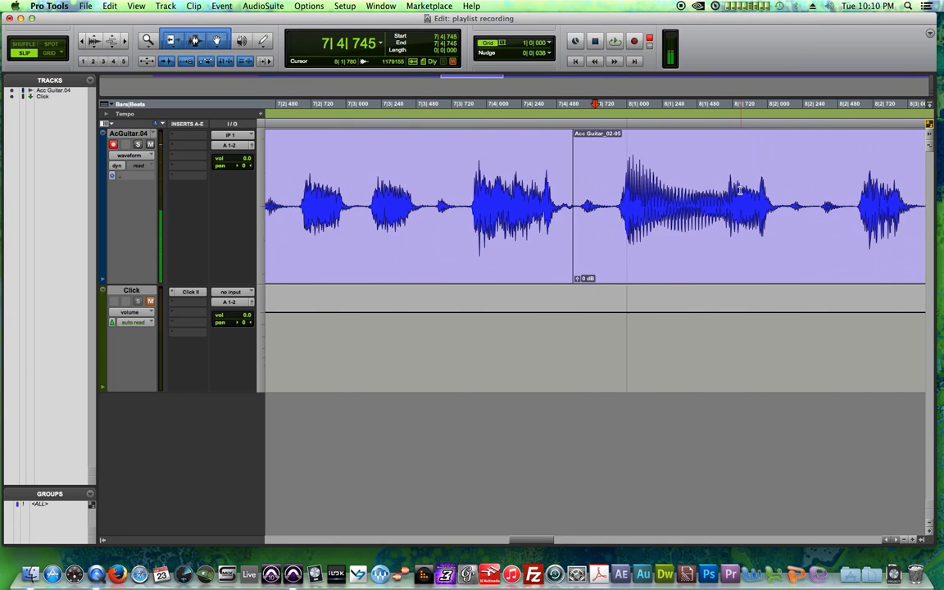
{"action": "left_click_drag", "start_coordinate": [527, 220], "coordinate": [604, 220]}
{"action": "left_click", "coordinate": [576, 213]}
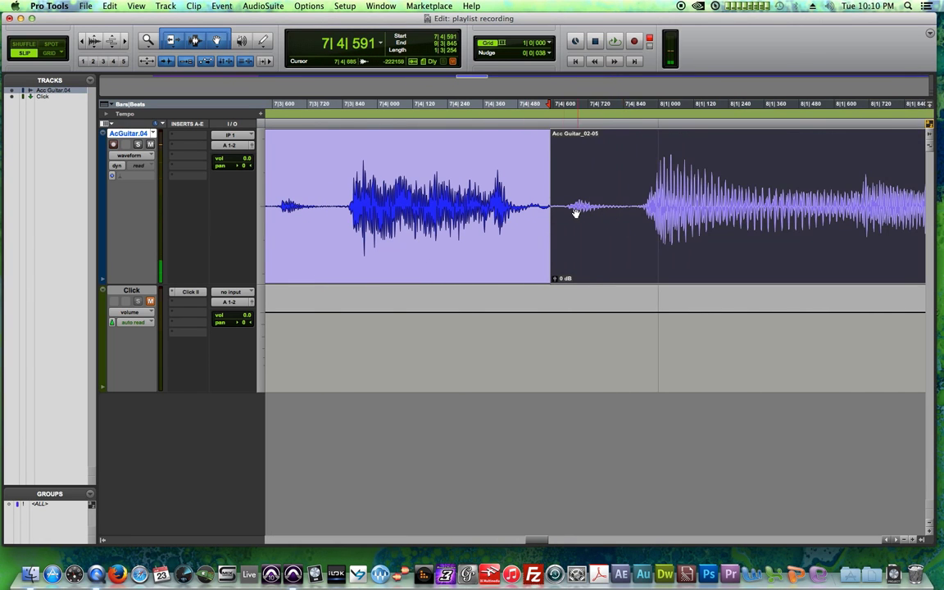
{"action": "left_click", "coordinate": [537, 207]}
{"action": "left_click_drag", "start_coordinate": [544, 205], "coordinate": [640, 184]}
{"action": "key", "text": "f"}
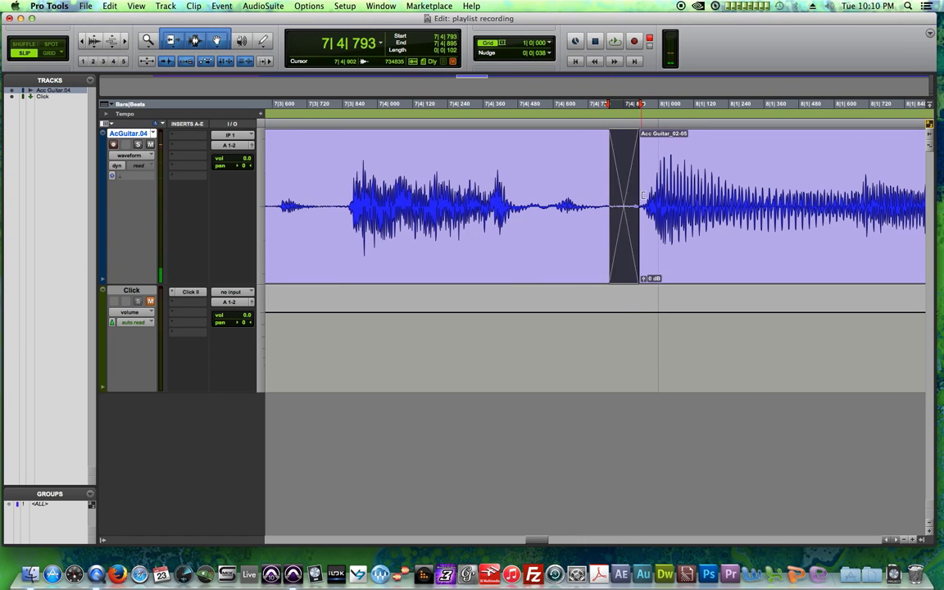
Step: Crossfade the edit between Acc Guitar_02-05 and the last clip from about 9|3|828 to 9|3|879
{"action": "key", "text": "r"}
{"action": "key", "text": "r"}
{"action": "key", "text": "r"}
{"action": "key", "text": "r"}
{"action": "key", "text": "r"}
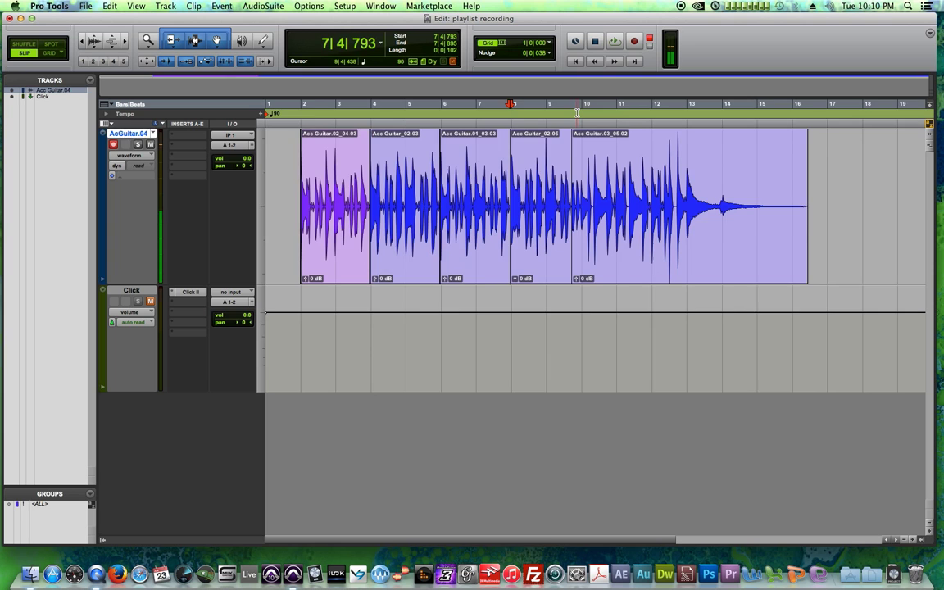
{"action": "left_click", "coordinate": [577, 113]}
{"action": "key", "text": "t"}
{"action": "key", "text": "t"}
{"action": "key", "text": "t"}
{"action": "key", "text": "t"}
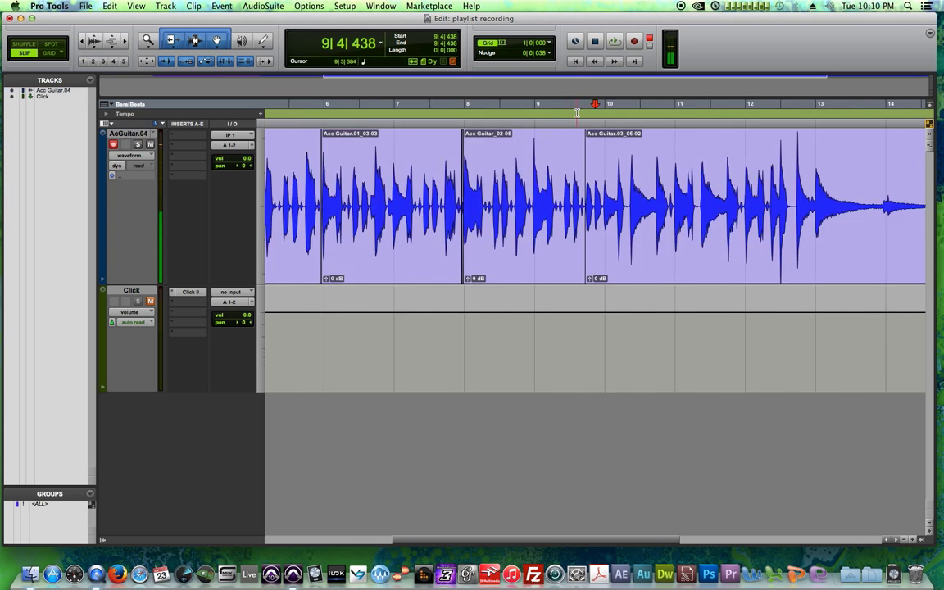
{"action": "left_click_drag", "start_coordinate": [422, 207], "coordinate": [444, 180]}
Step: Play back the last clip's decaying ending from about 13|3|783
{"action": "key", "text": "r"}
{"action": "key", "text": "r"}
{"action": "key", "text": "r"}
{"action": "key", "text": "r"}
{"action": "key", "text": "r"}
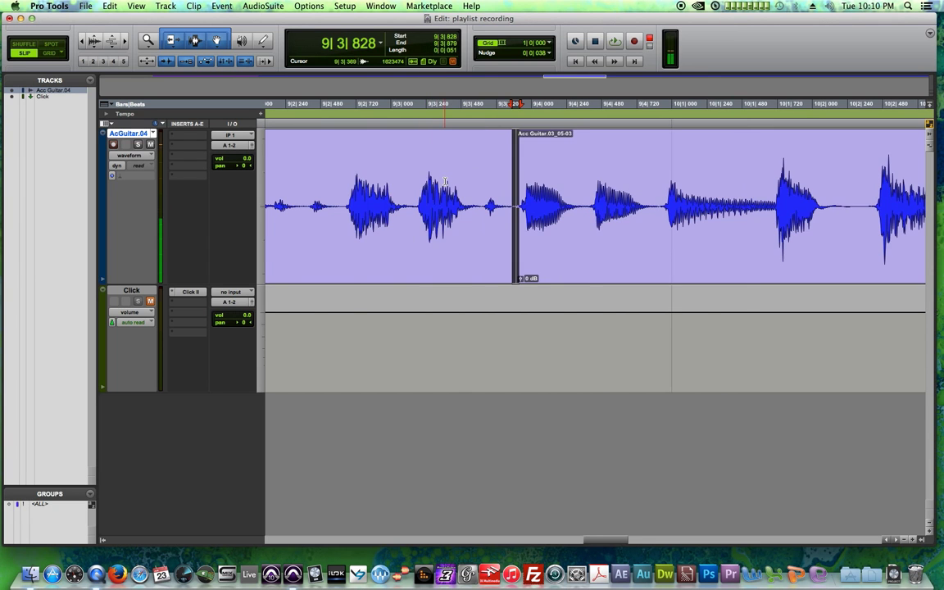
{"action": "key", "text": "r"}
{"action": "key", "text": "t"}
{"action": "key", "text": "t"}
{"action": "key", "text": "r"}
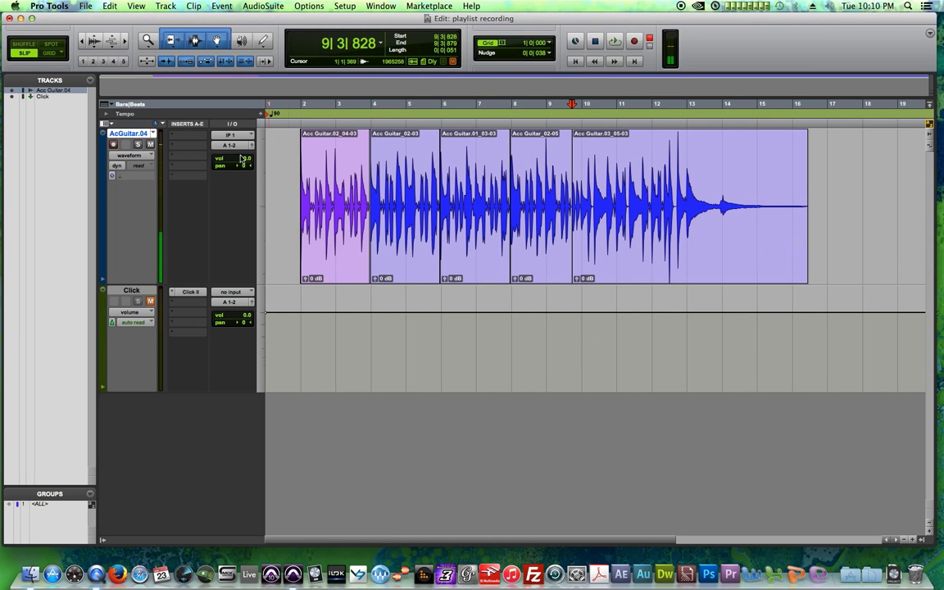
{"action": "left_click", "coordinate": [704, 105]}
{"action": "key", "text": "space"}
{"action": "key", "text": "t"}
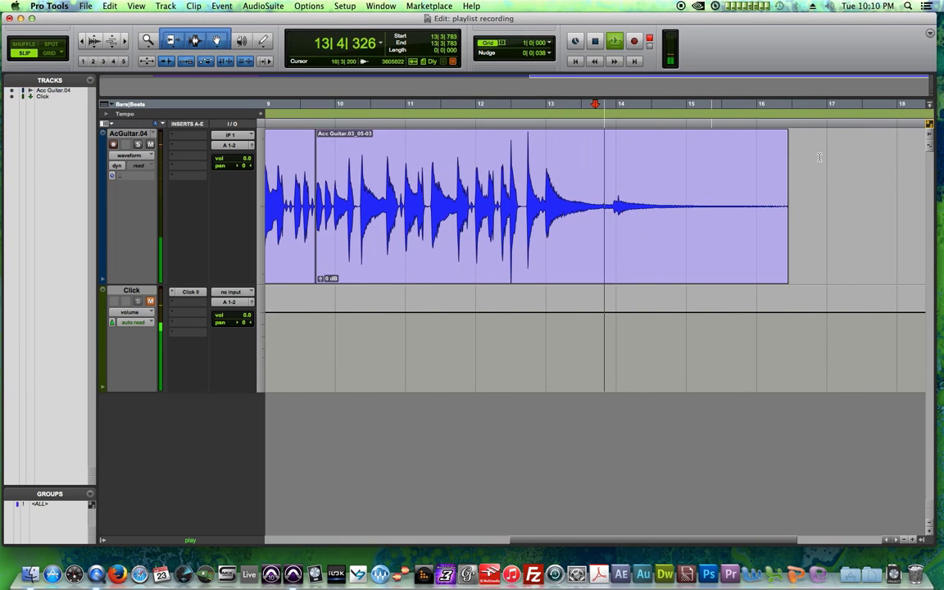
{"action": "key", "text": "t"}
{"action": "scroll", "coordinate": [717, 204], "scroll_direction": "right", "scroll_amount": 5}
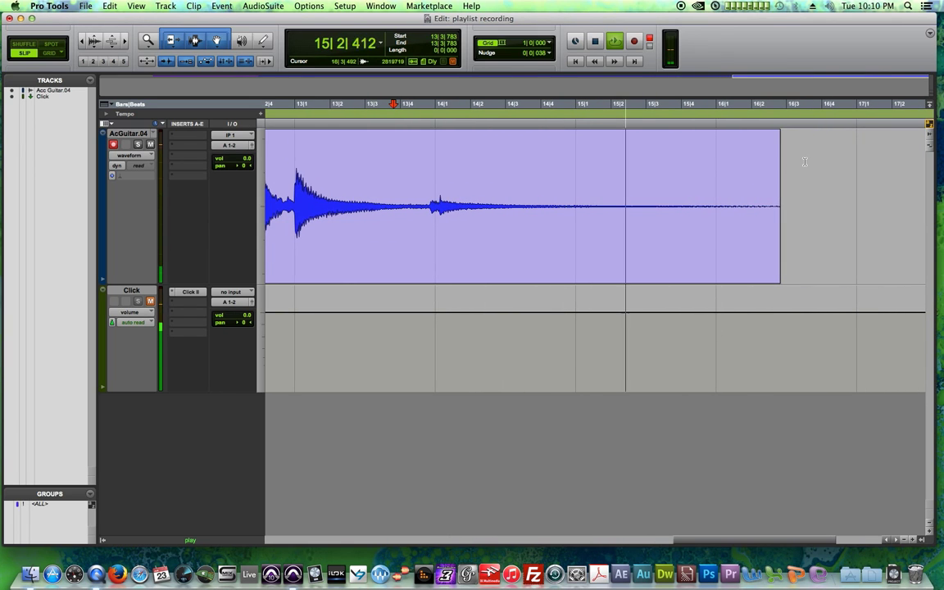
Step: Trim the quiet tail off the last clip and fade out its end from about 14|3|200 to 15|4|945
{"action": "left_click_drag", "start_coordinate": [818, 168], "coordinate": [512, 183]}
{"action": "key", "text": "Delete"}
{"action": "left_click", "coordinate": [701, 178]}
{"action": "key", "text": "super+bracketleft"}
{"action": "key", "text": "super+bracketleft"}
{"action": "key", "text": "super+bracketleft"}
{"action": "key", "text": "super+bracketleft"}
{"action": "key", "text": "super+bracketright"}
{"action": "key", "text": "super+bracketright"}
{"action": "left_click_drag", "start_coordinate": [582, 534], "coordinate": [490, 537]}
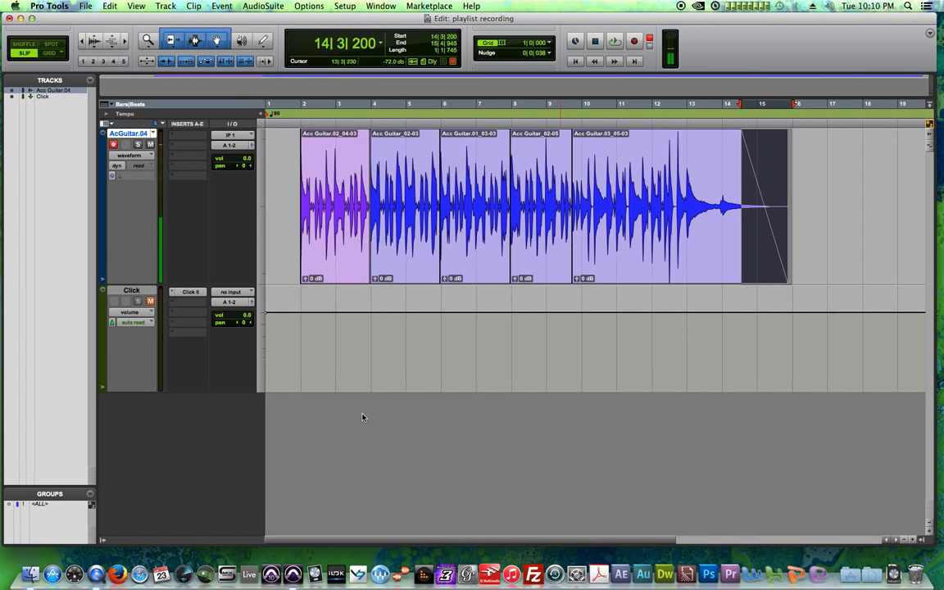
Step: Play back the whole comp from about 1|4|438, just before the first clip
{"action": "left_click", "coordinate": [297, 114]}
{"action": "key", "text": "space"}
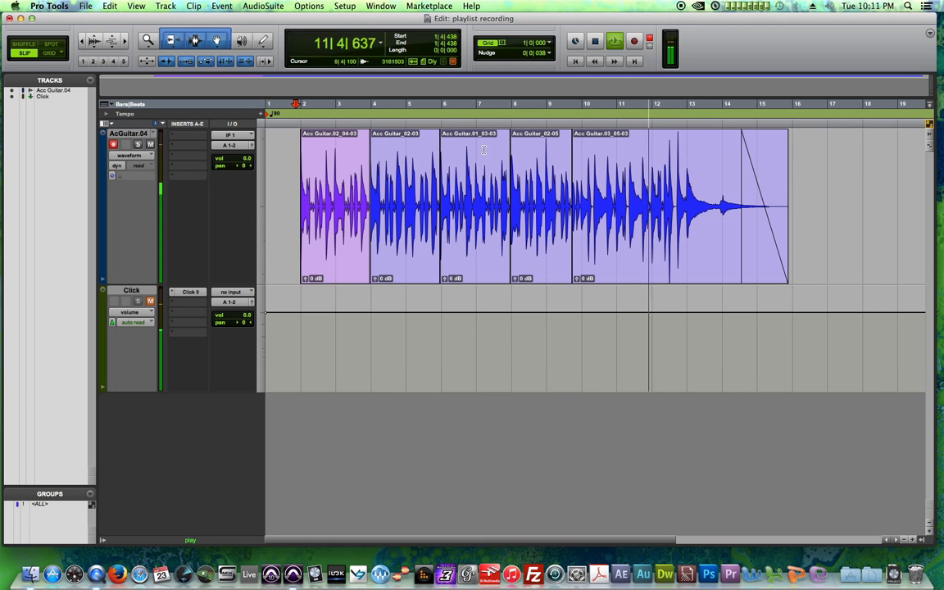
{"action": "key", "text": "space"}
Step: Inspect the crossfade just before bar 8 up close and play it back from about 7|3|887
{"action": "left_click", "coordinate": [513, 104]}
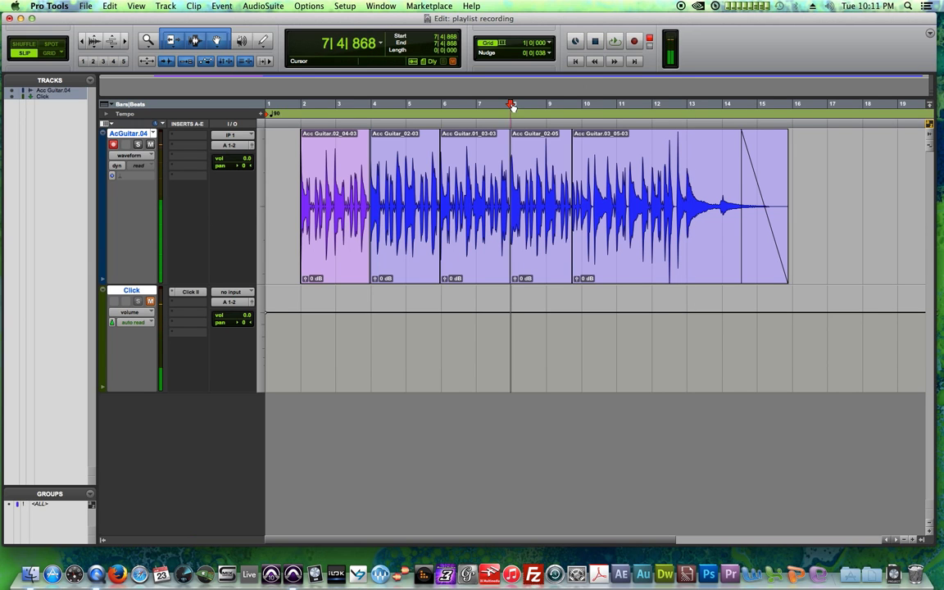
{"action": "key", "text": "super+bracketright"}
{"action": "key", "text": "super+bracketright"}
{"action": "key", "text": "super+bracketright"}
{"action": "key", "text": "super+bracketright"}
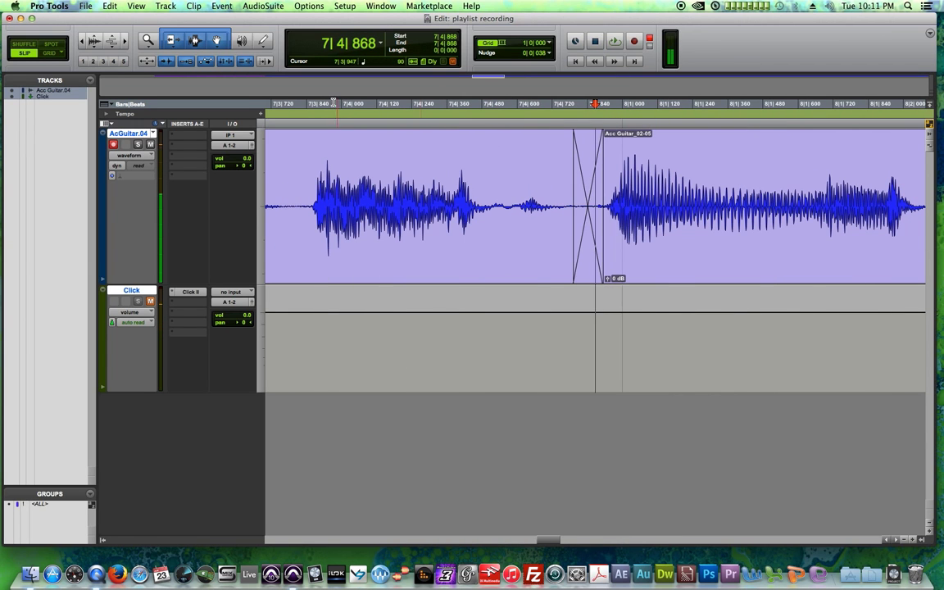
{"action": "left_click", "coordinate": [319, 105]}
{"action": "key", "text": "space"}
{"action": "key", "text": "space"}
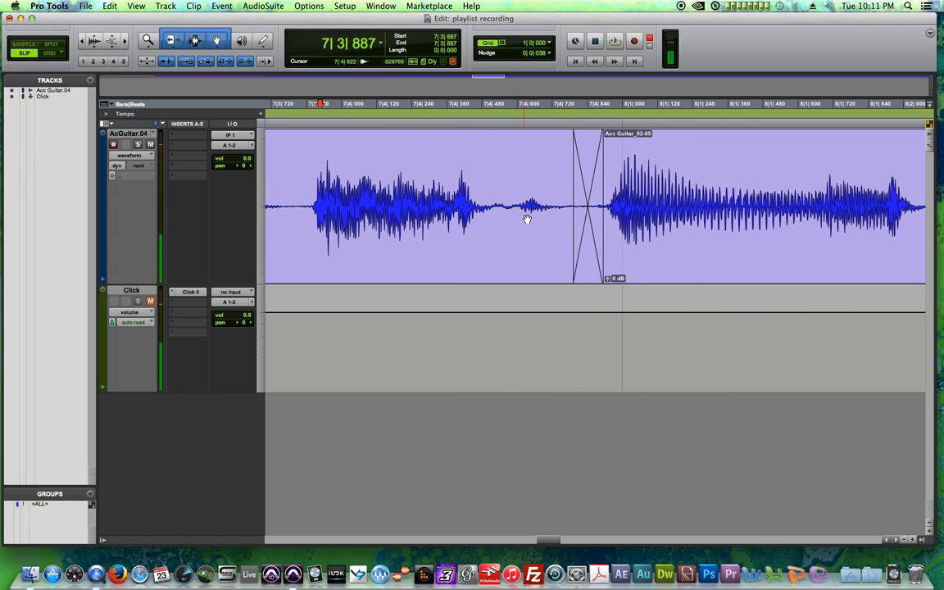
Step: Move the crossfaded edit between Acc Guitar.01_03-03 and Acc Guitar_02-05 to about 8|2|568
{"action": "key", "text": "super+bracketleft"}
{"action": "key", "text": "super+bracketleft"}
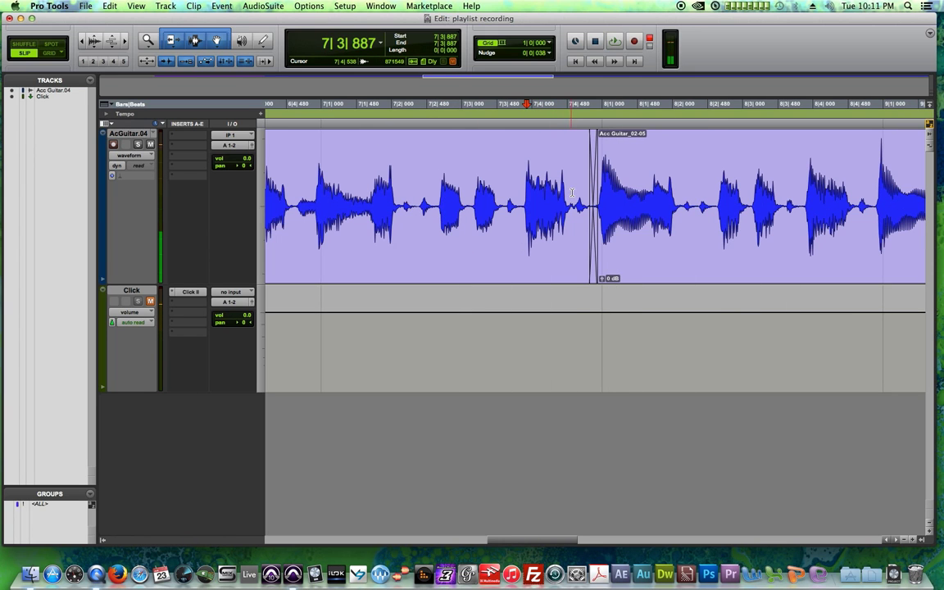
{"action": "left_click_drag", "start_coordinate": [585, 187], "coordinate": [716, 190]}
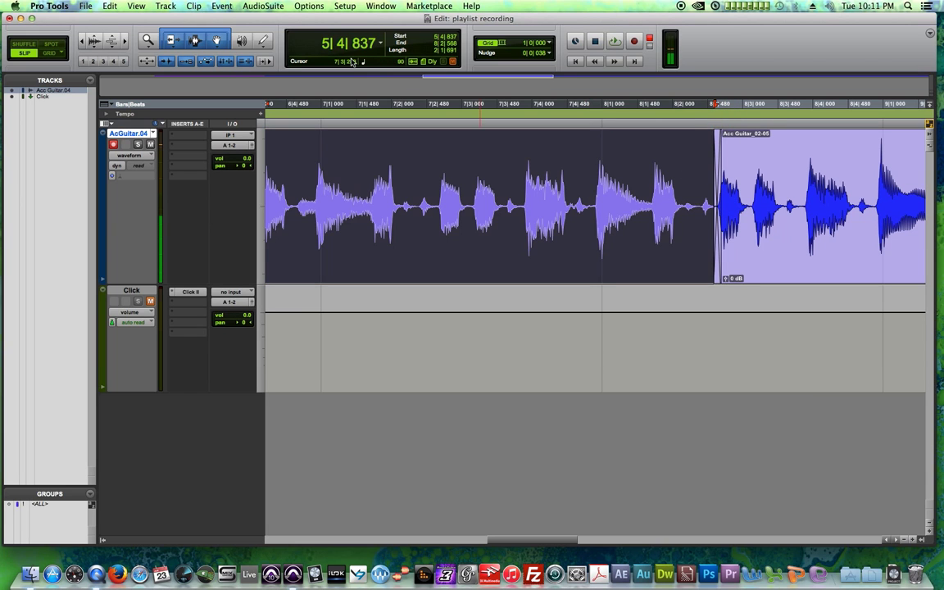
Step: Delete the moved crossfade together with the surrounding audio, starting at about 8|2|540
{"action": "key", "text": "super+bracketright"}
{"action": "key", "text": "super+bracketright"}
{"action": "key", "text": "super+bracketright"}
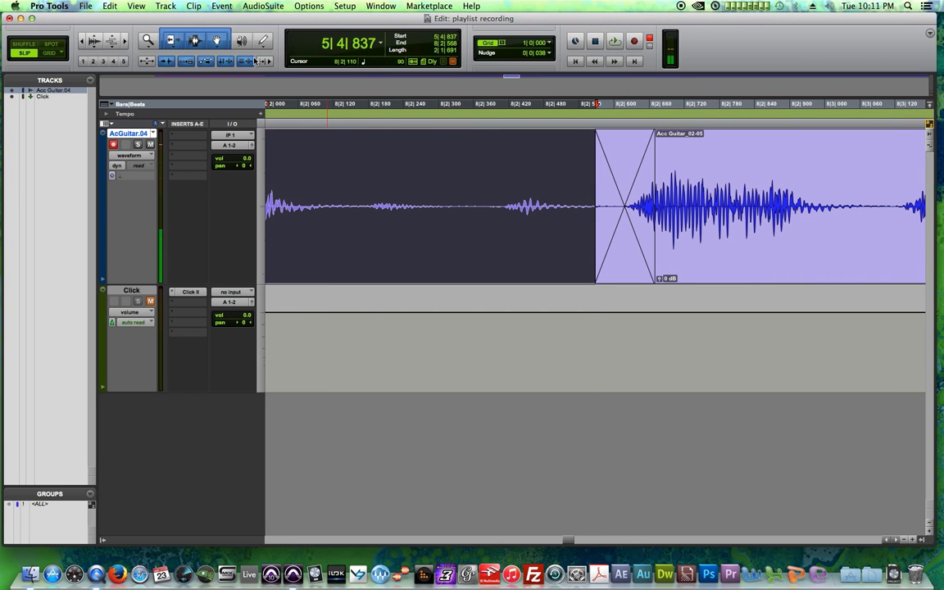
{"action": "left_click", "coordinate": [202, 40]}
{"action": "left_click", "coordinate": [620, 209]}
{"action": "left_click_drag", "start_coordinate": [586, 210], "coordinate": [689, 215]}
{"action": "key", "text": "Delete"}
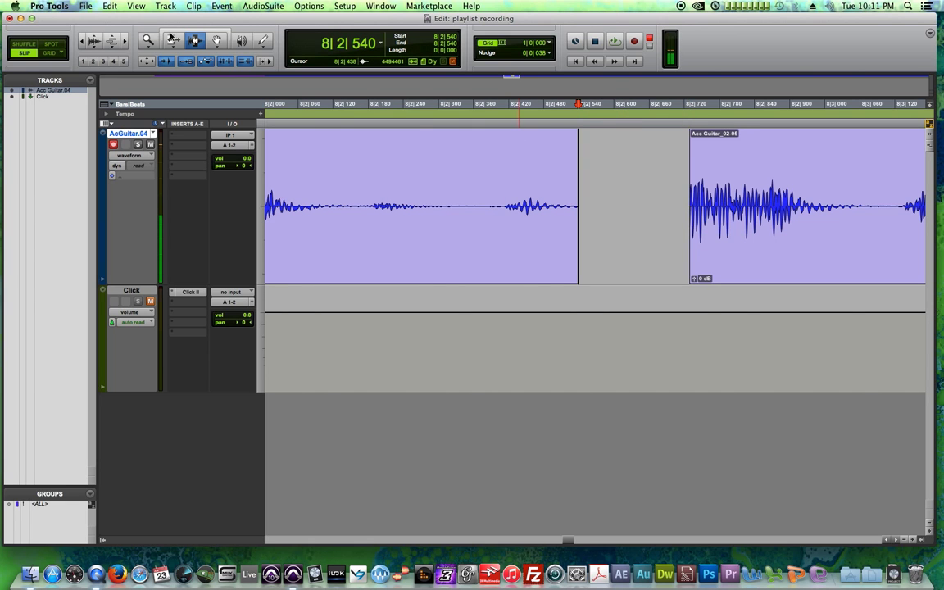
Step: Extend the clip edges to close the gap and crossfade the edit from about 8|2|548 to 8|2|627
{"action": "left_click", "coordinate": [172, 41]}
{"action": "left_click_drag", "start_coordinate": [705, 188], "coordinate": [629, 231]}
{"action": "left_click", "coordinate": [195, 40]}
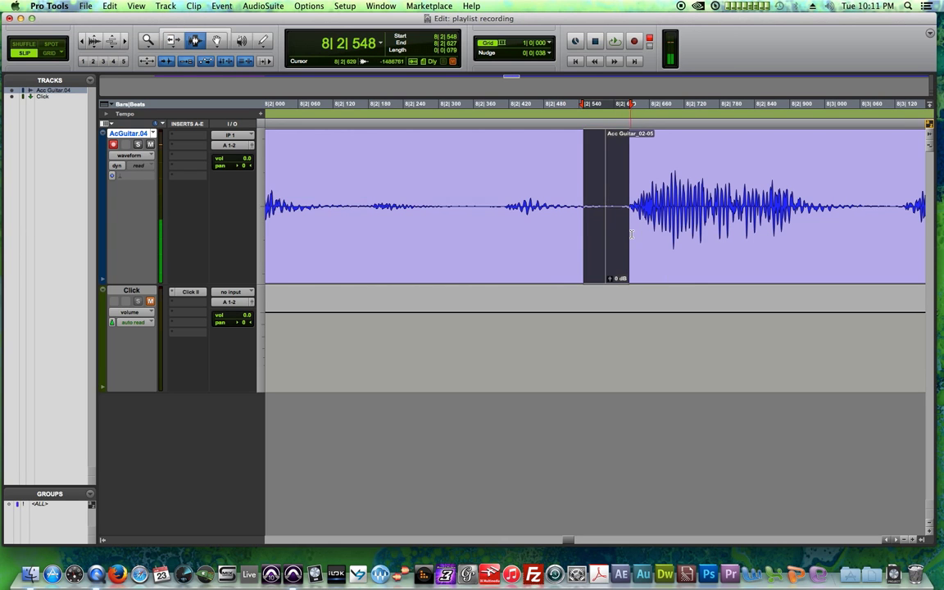
{"action": "key", "text": "f"}
Step: Play back the comp across the new crossfade, starting at about 7|3|015
{"action": "key", "text": "r"}
{"action": "key", "text": "r"}
{"action": "key", "text": "r"}
{"action": "key", "text": "r"}
{"action": "key", "text": "r"}
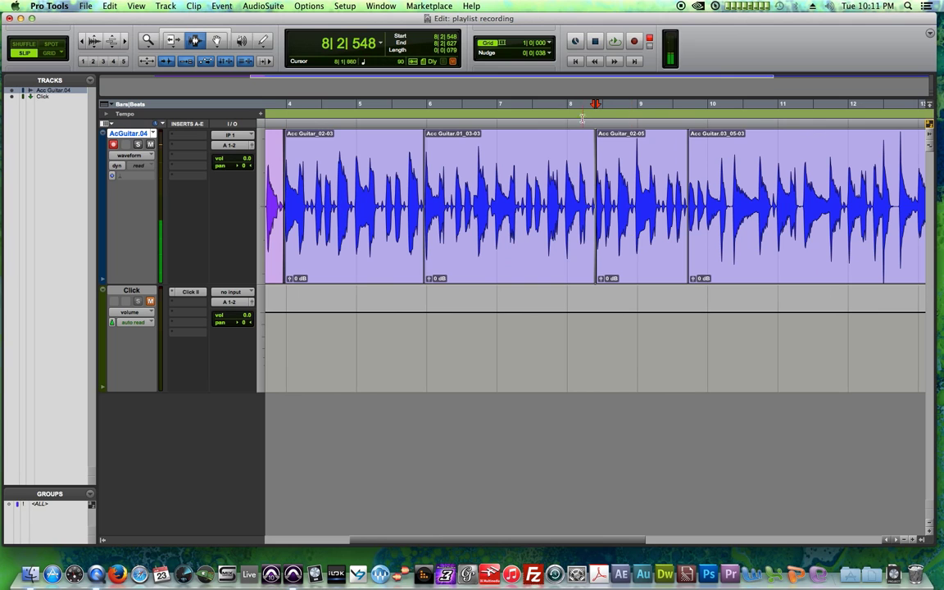
{"action": "left_click", "coordinate": [533, 113]}
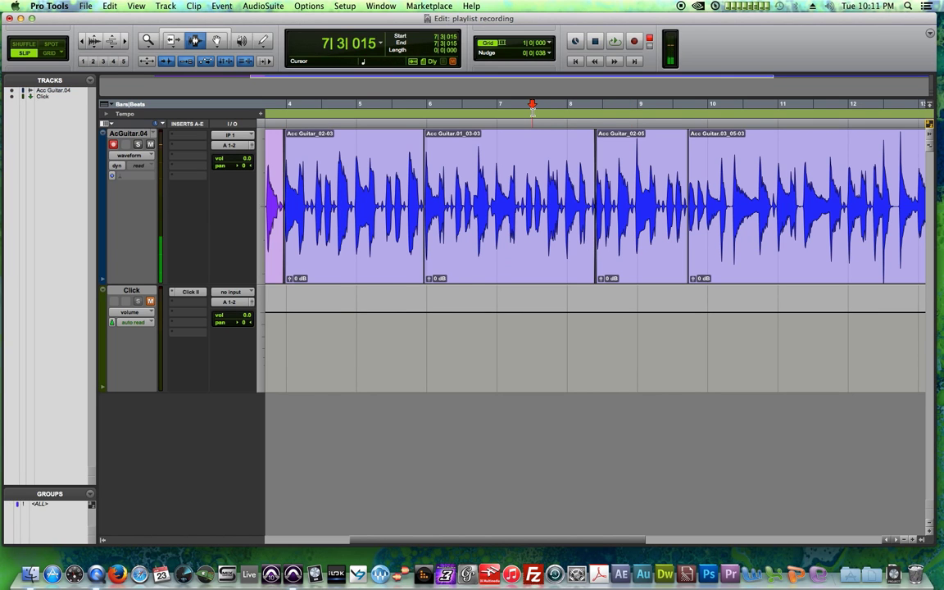
{"action": "key", "text": "r"}
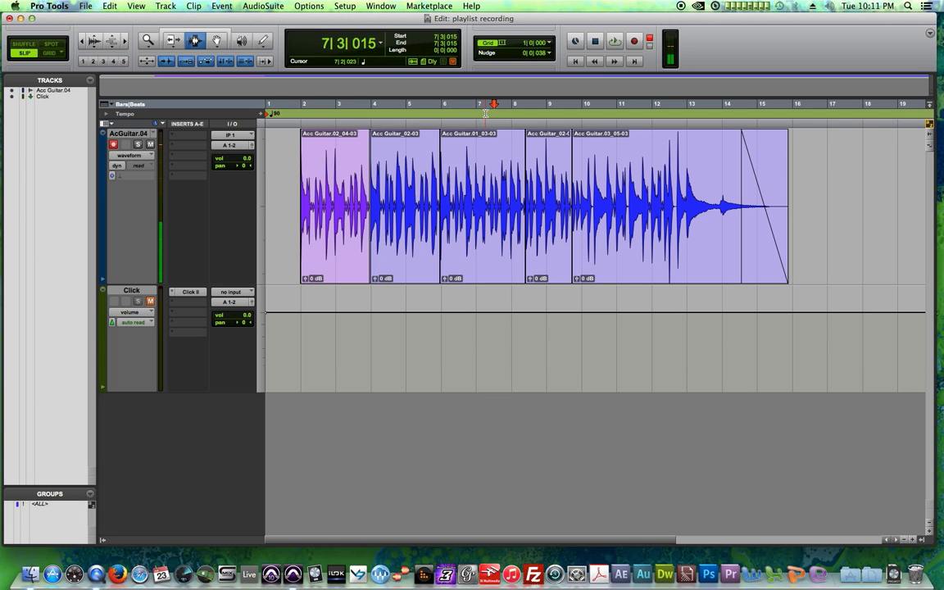
{"action": "key", "text": "space"}
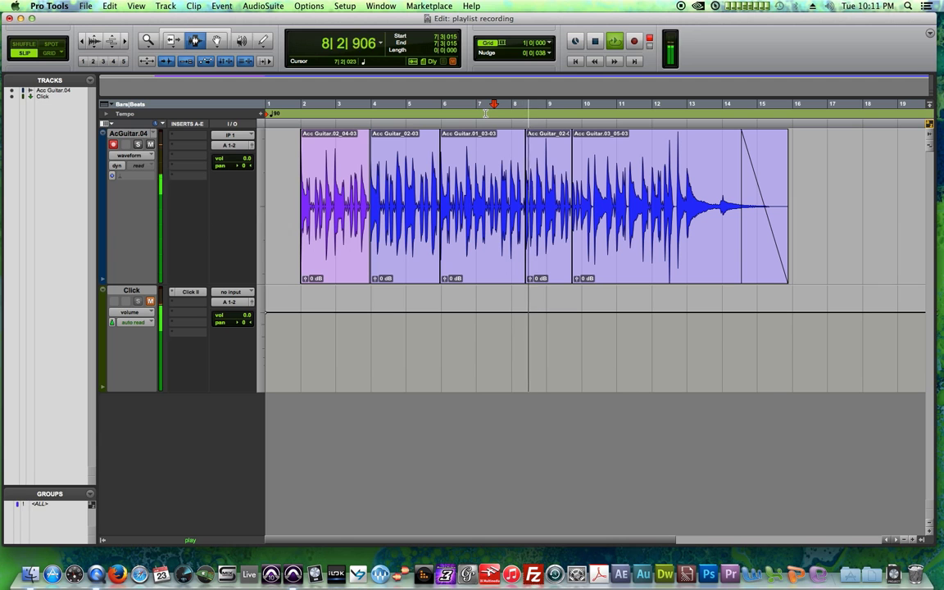
{"action": "key", "text": "space"}
Step: Select the range around the new crossfade, from about 7|3|668 to 8|3|668
{"action": "key", "text": "t"}
{"action": "key", "text": "t"}
{"action": "key", "text": "t"}
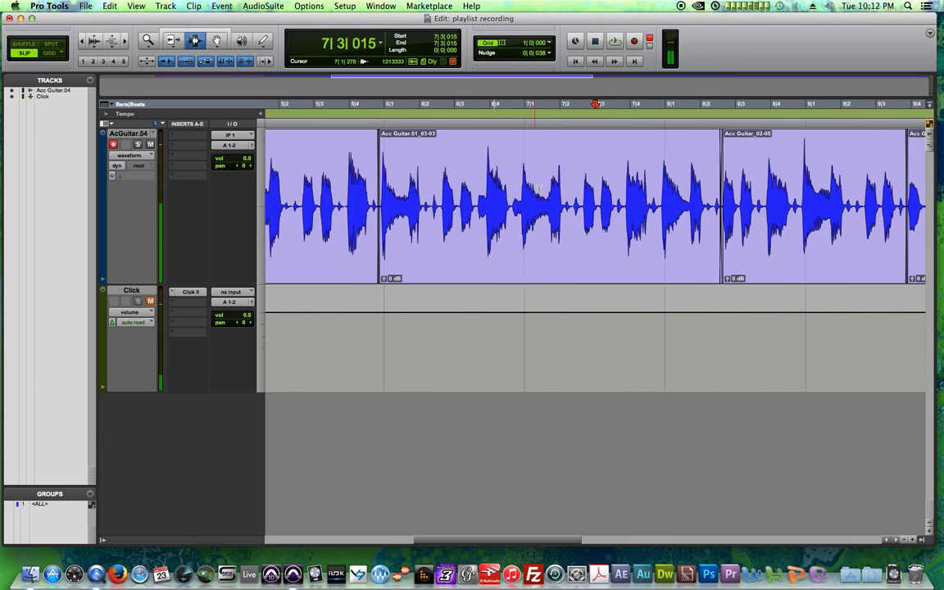
{"action": "left_click_drag", "start_coordinate": [721, 190], "coordinate": [772, 195]}
{"action": "key", "text": "r"}
{"action": "key", "text": "r"}
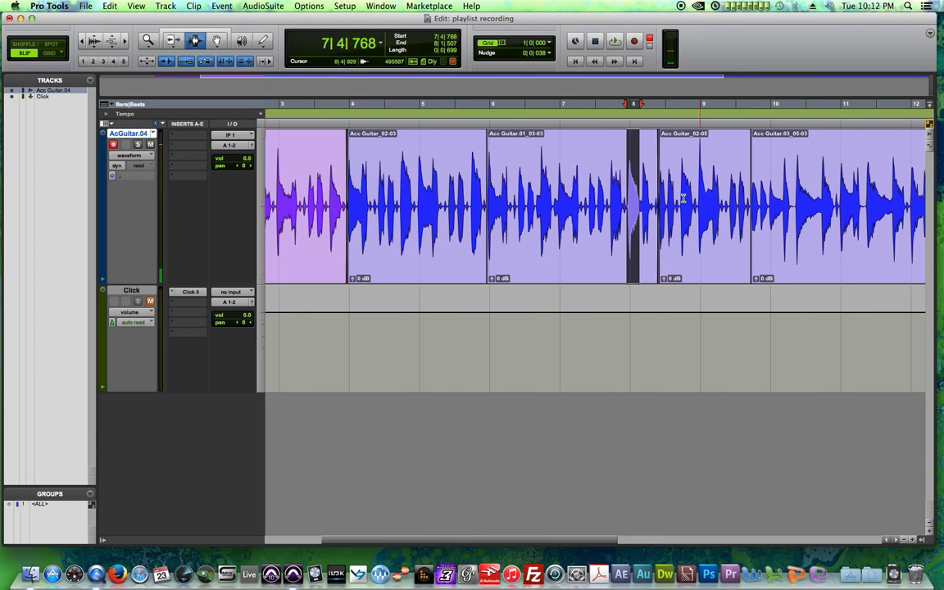
{"action": "key", "text": "t"}
{"action": "key", "text": "t"}
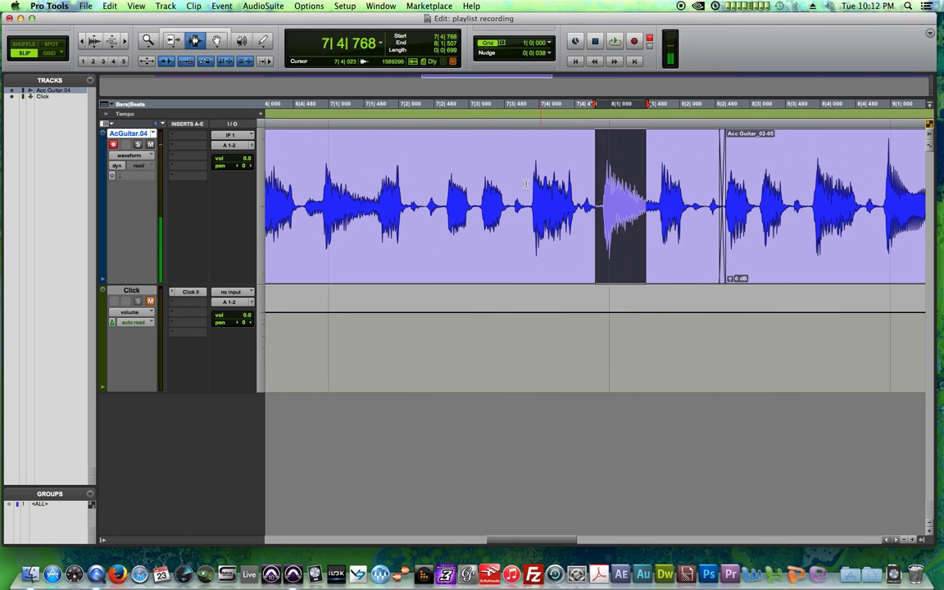
{"action": "left_click_drag", "start_coordinate": [517, 201], "coordinate": [799, 199]}
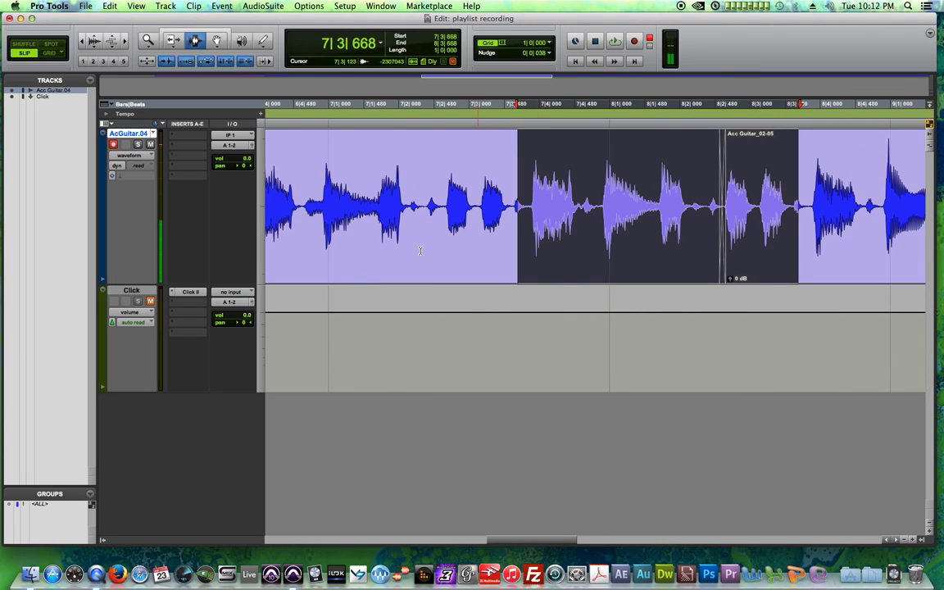
Step: Show the guitar track's playlists and audition the Acc Guitar take in solo from about 7|4|814
{"action": "left_click", "coordinate": [137, 156]}
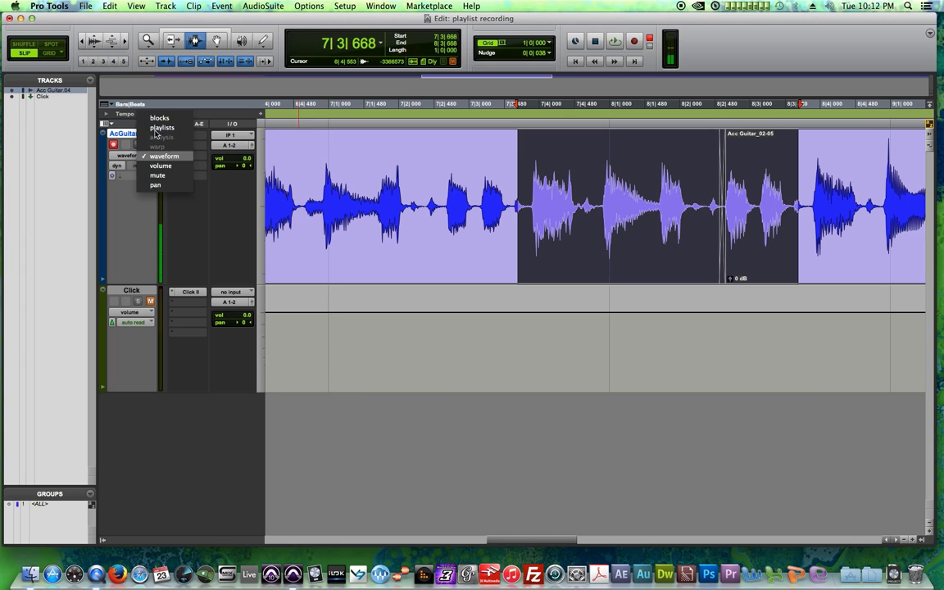
{"action": "left_click", "coordinate": [159, 128]}
{"action": "scroll", "coordinate": [725, 347], "scroll_direction": "down", "scroll_amount": 5}
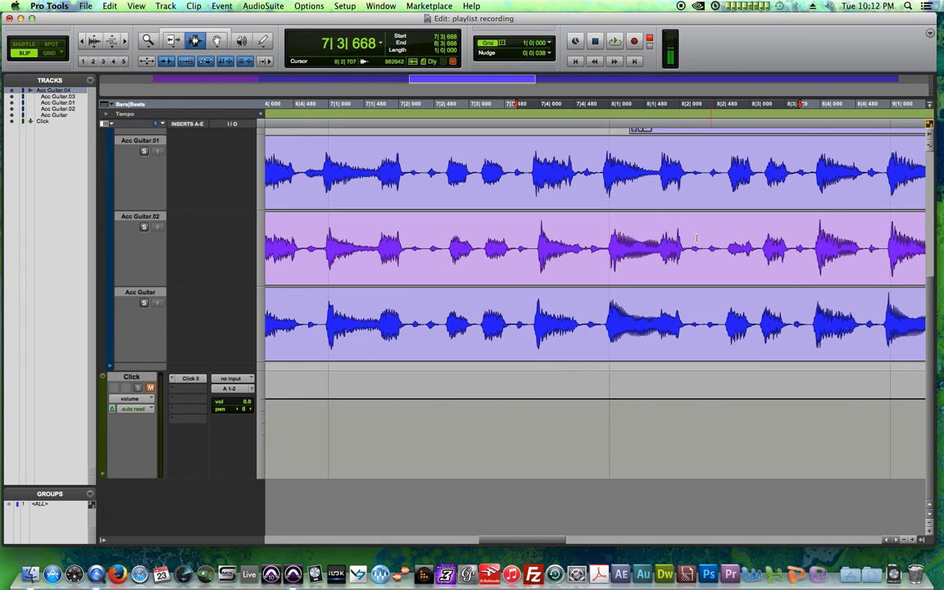
{"action": "left_click", "coordinate": [598, 322]}
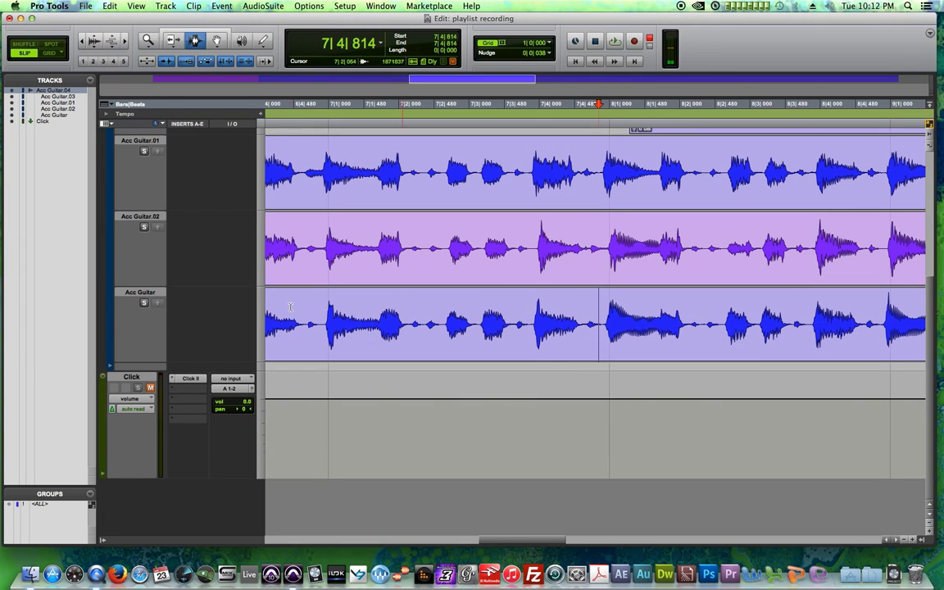
{"action": "left_click", "coordinate": [144, 303]}
{"action": "key", "text": "space"}
{"action": "key", "text": "space"}
Step: Copy about 7|3|799 to 8|2|607 of the Acc Guitar take into the comp and crossfade both of its edges
{"action": "left_click_drag", "start_coordinate": [529, 324], "coordinate": [724, 352]}
{"action": "left_click", "coordinate": [158, 303]}
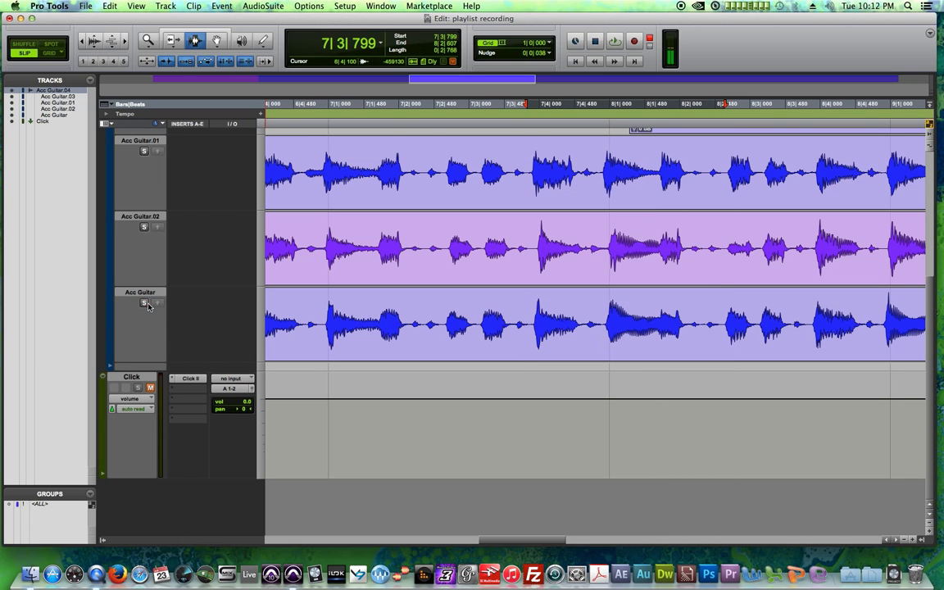
{"action": "left_click_drag", "start_coordinate": [523, 215], "coordinate": [531, 216]}
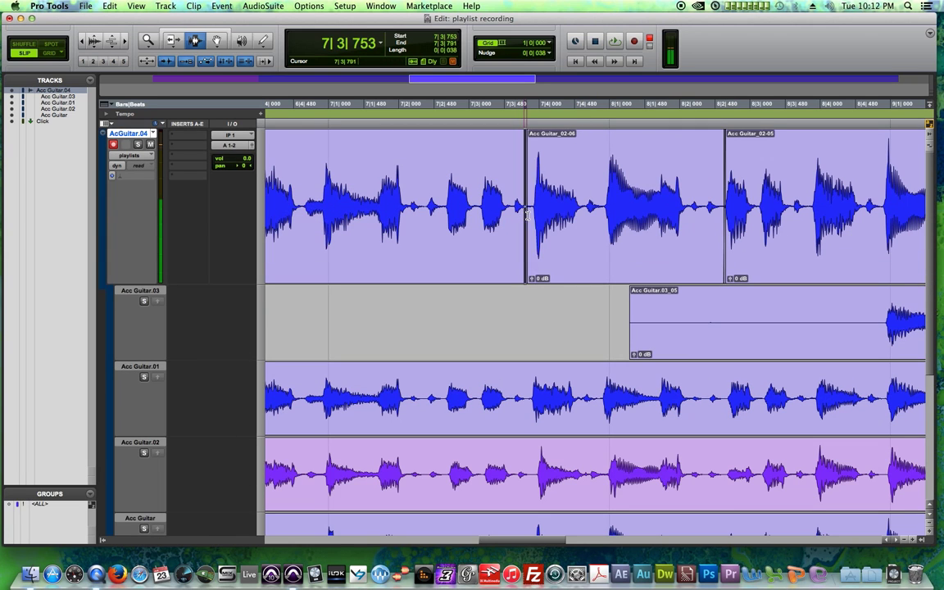
{"action": "left_click", "coordinate": [721, 212]}
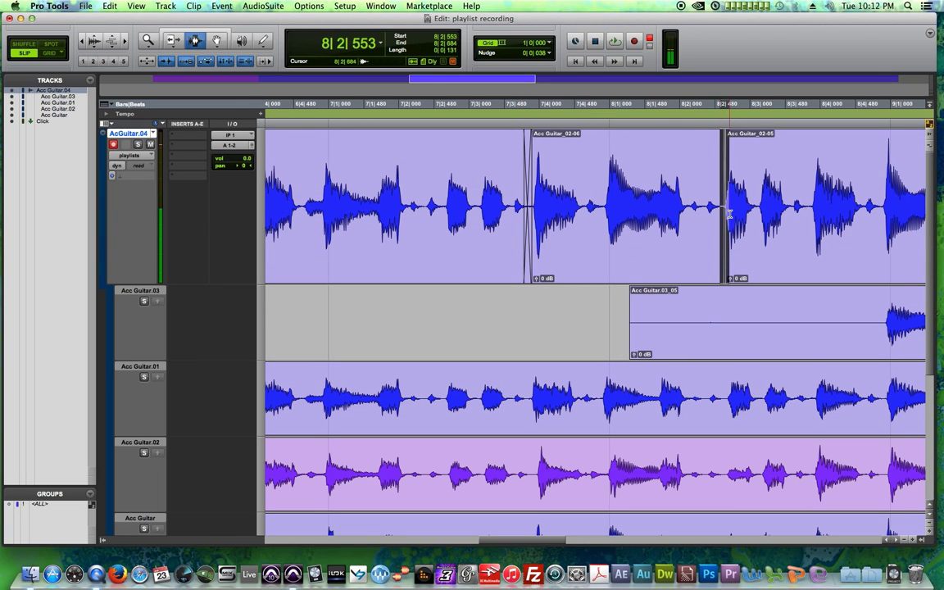
Step: Disarm recording on Acc Guitar.04 and play back the comp across the two new crossfades from about 7|2|223
{"action": "left_click", "coordinate": [415, 203]}
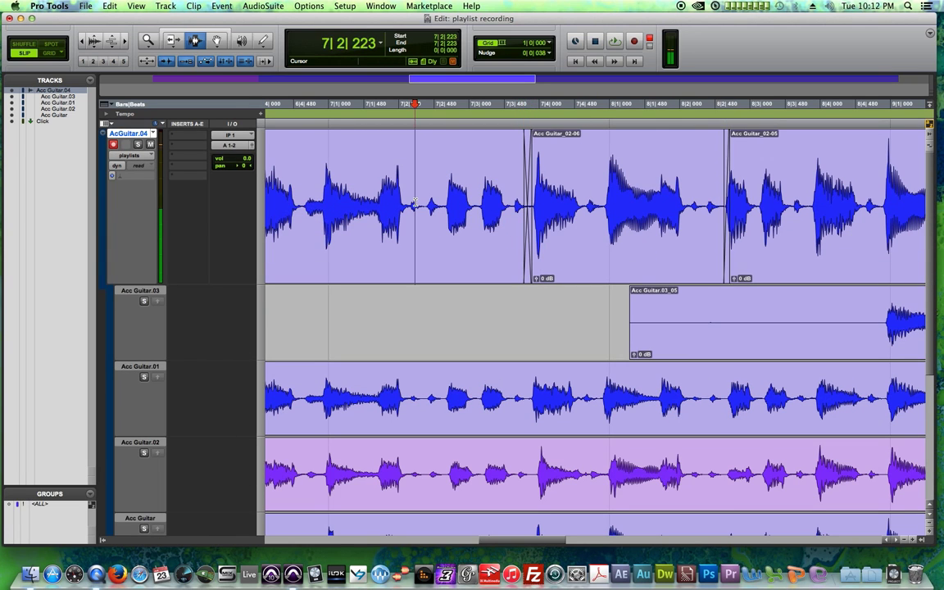
{"action": "left_click", "coordinate": [114, 144]}
{"action": "key", "text": "space"}
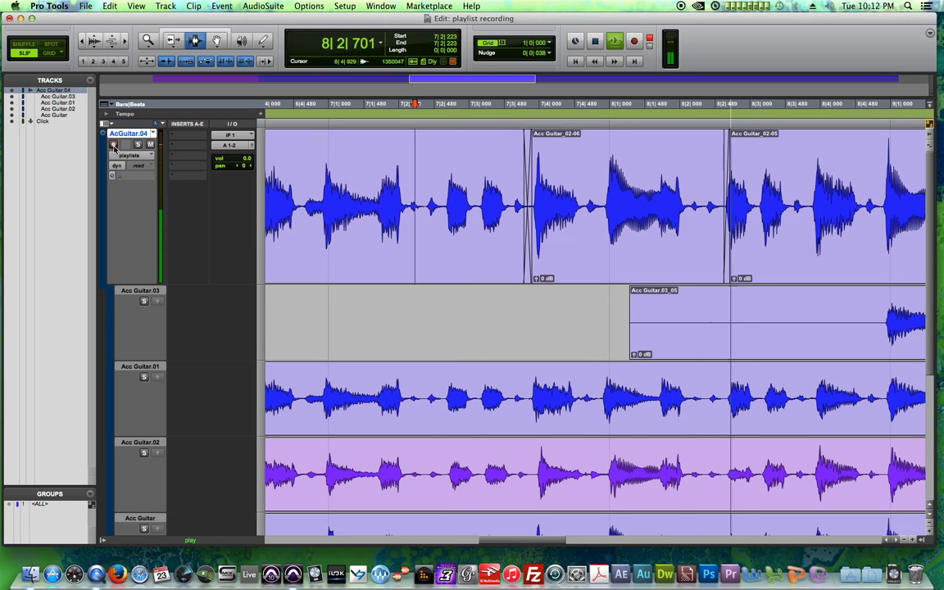
{"action": "key", "text": "super+bracketleft"}
{"action": "key", "text": "super+bracketleft"}
{"action": "key", "text": "space"}
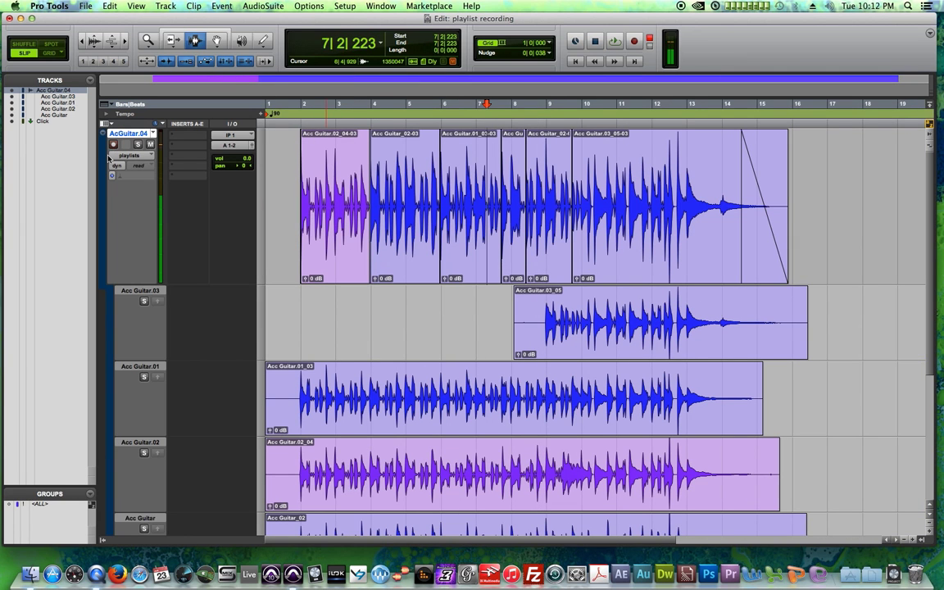
Step: Return the guitar track to waveform view and consolidate the comp from 1|1|000 to about 16|1|031 into one clip
{"action": "left_click", "coordinate": [128, 156]}
{"action": "left_click", "coordinate": [156, 187]}
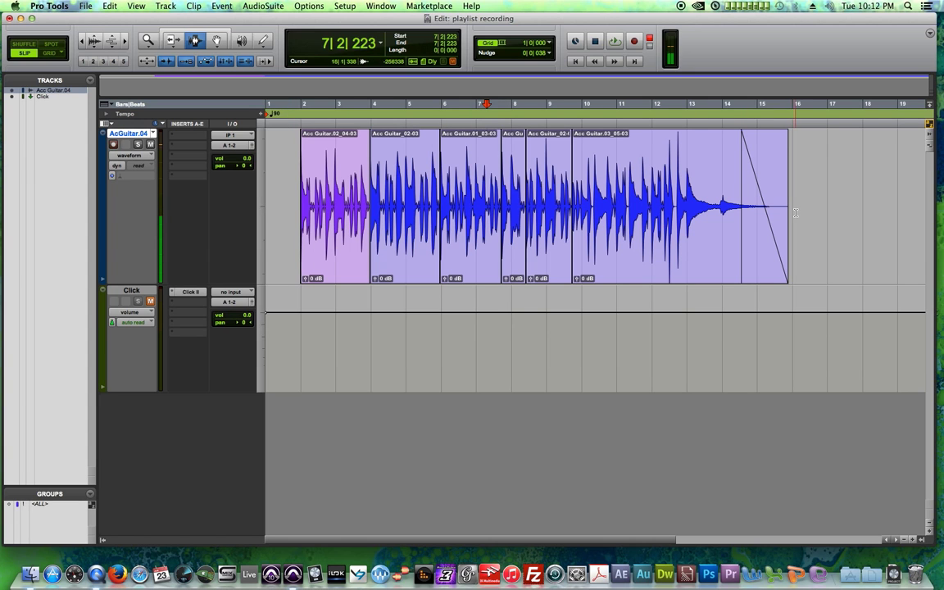
{"action": "left_click_drag", "start_coordinate": [795, 213], "coordinate": [174, 180]}
{"action": "key", "text": "alt+shift+3"}
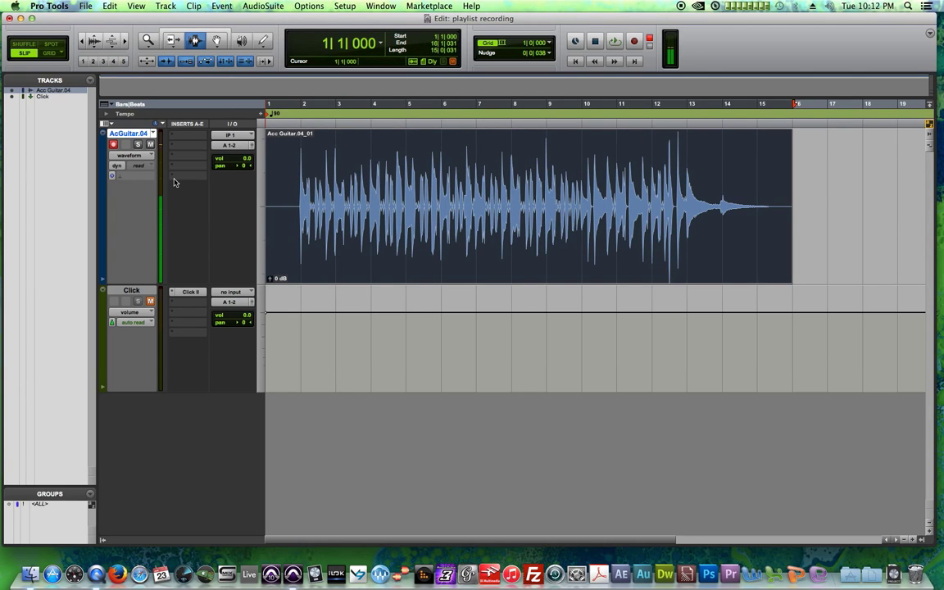